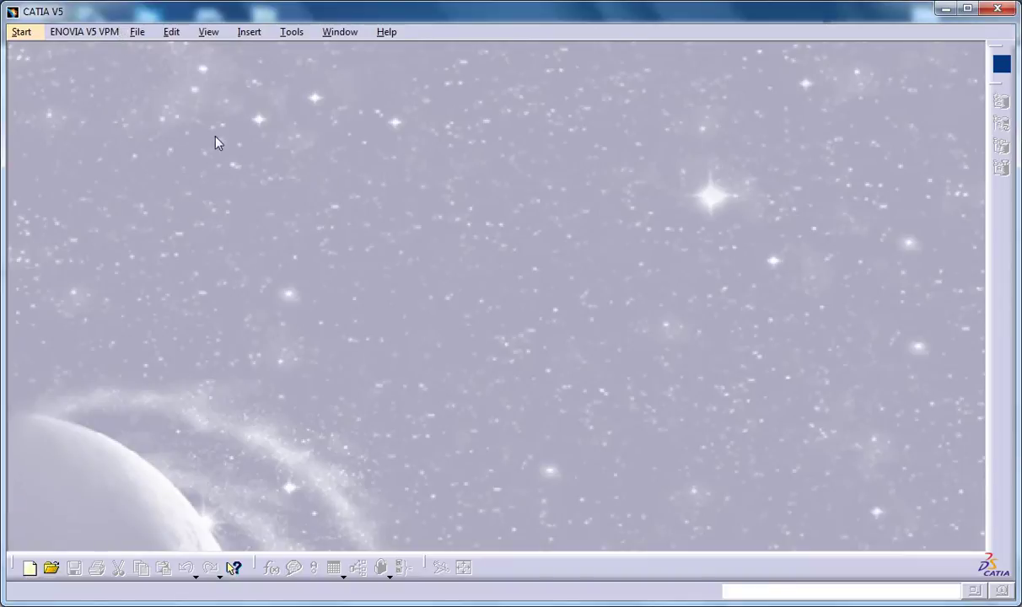
- Choose Generative Sheetmetal Design from the Mechanical Design workbenches
{"action": "left_click", "coordinate": [107, 34]}
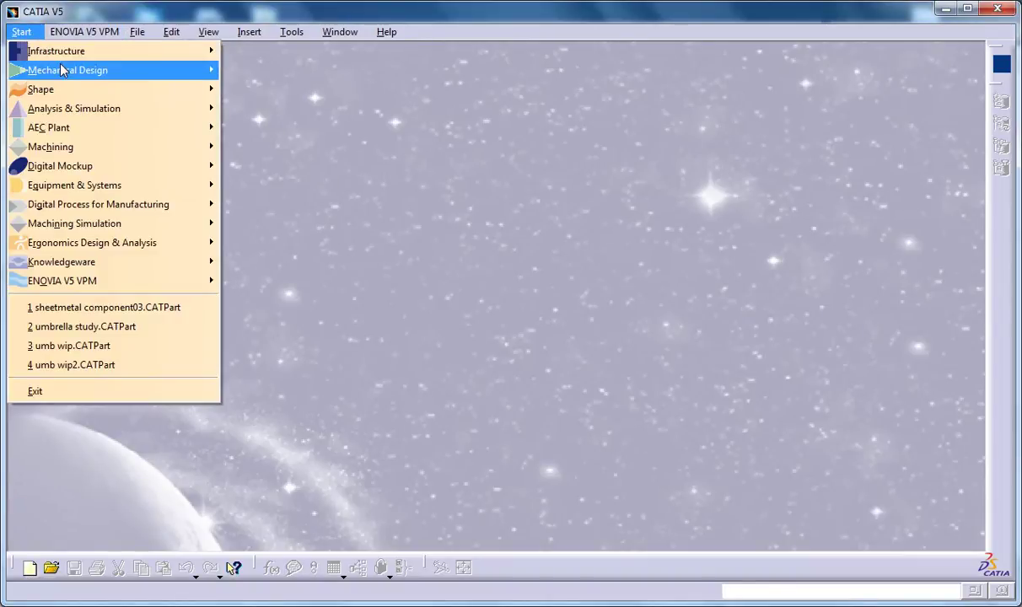
{"action": "mouse_move", "coordinate": [68, 70]}
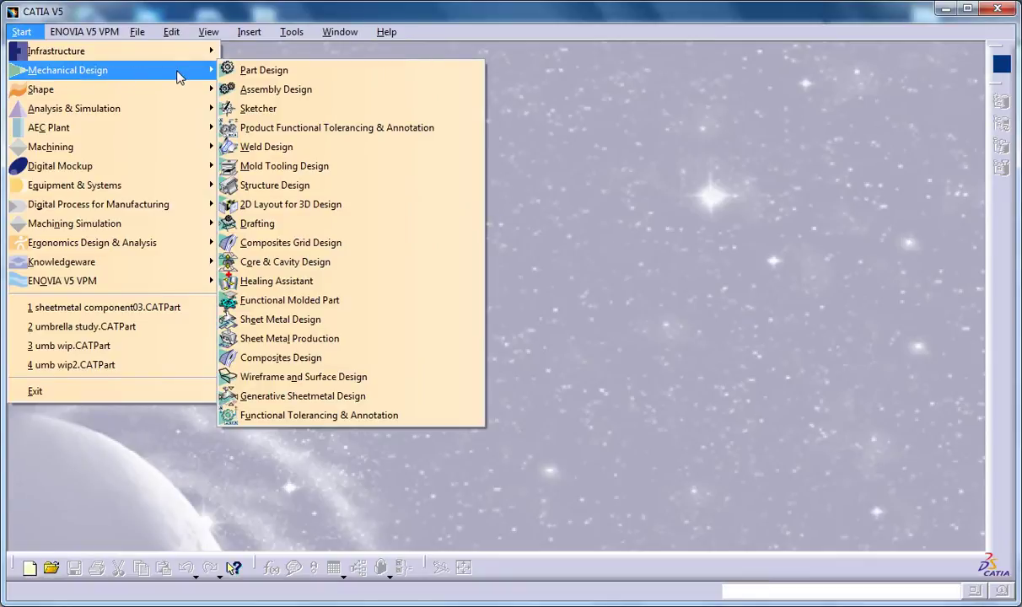
- Create Part1 with sheet metal parameters of 2 mm thickness and 4 mm bend radius
{"action": "left_click", "coordinate": [301, 396]}
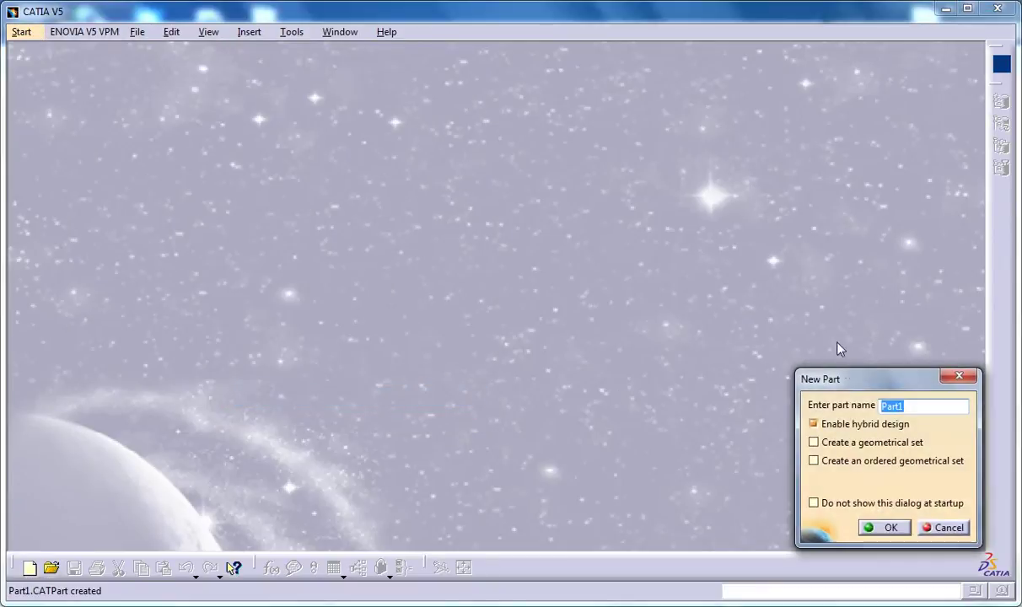
{"action": "key", "text": "Return"}
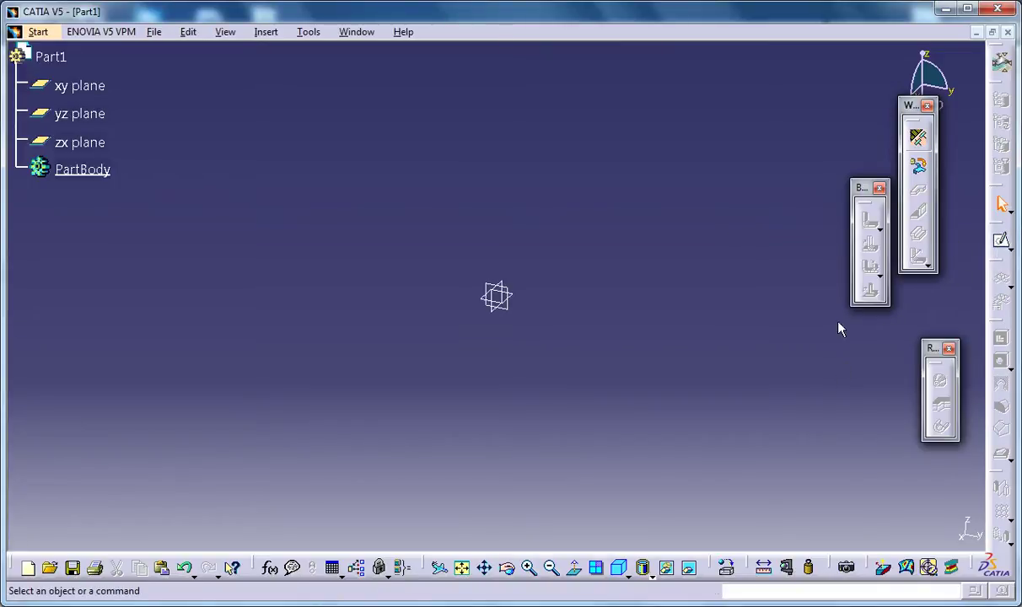
{"action": "left_click", "coordinate": [918, 140]}
{"action": "key", "text": "Return"}
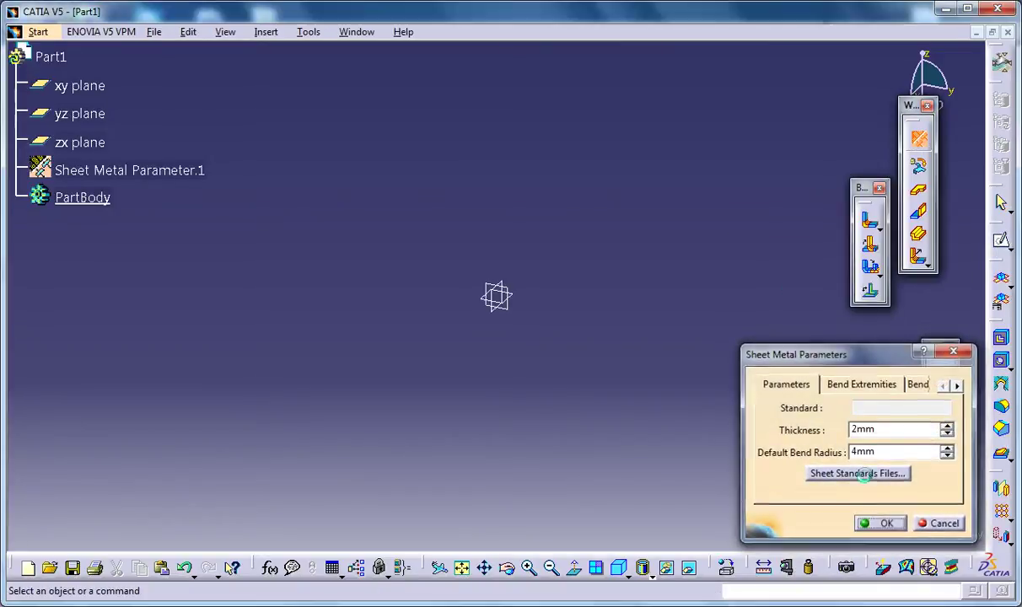
- Sketch a rectangle on the xy plane and exit the sketcher
{"action": "left_click", "coordinate": [1001, 240]}
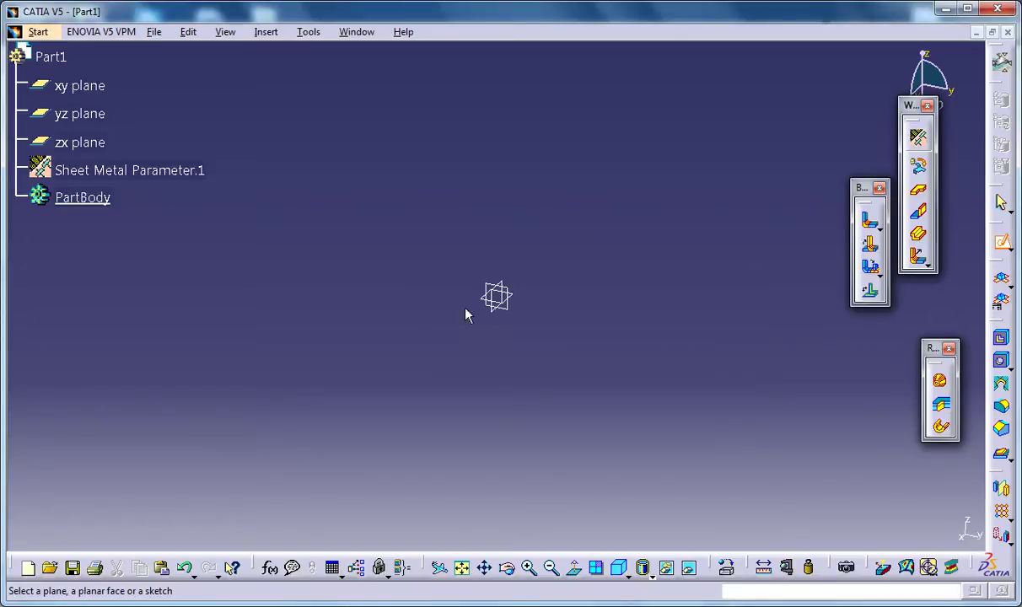
{"action": "left_click", "coordinate": [511, 297]}
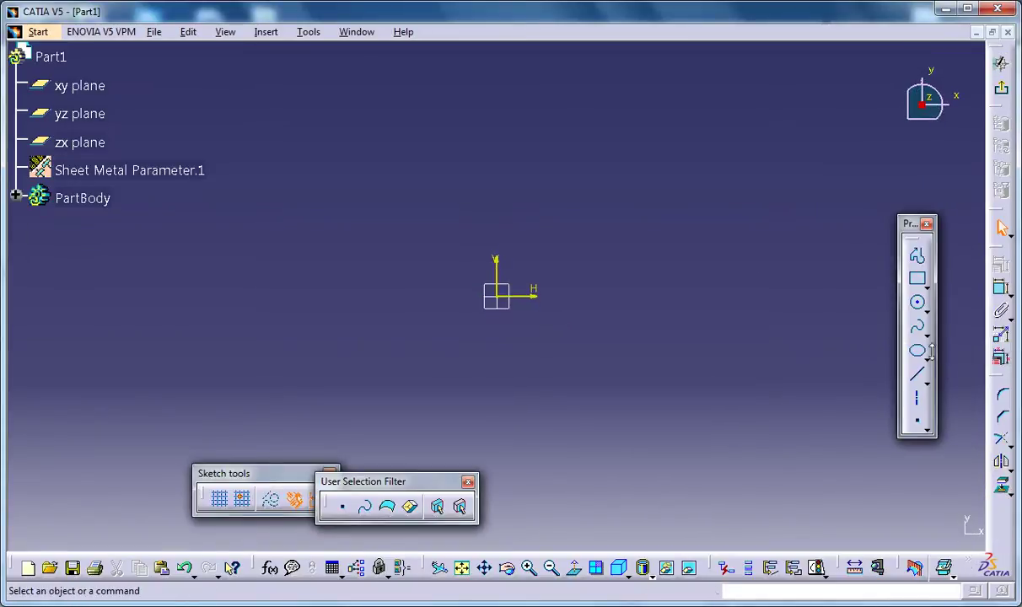
{"action": "left_click", "coordinate": [917, 278]}
{"action": "left_click", "coordinate": [300, 204]}
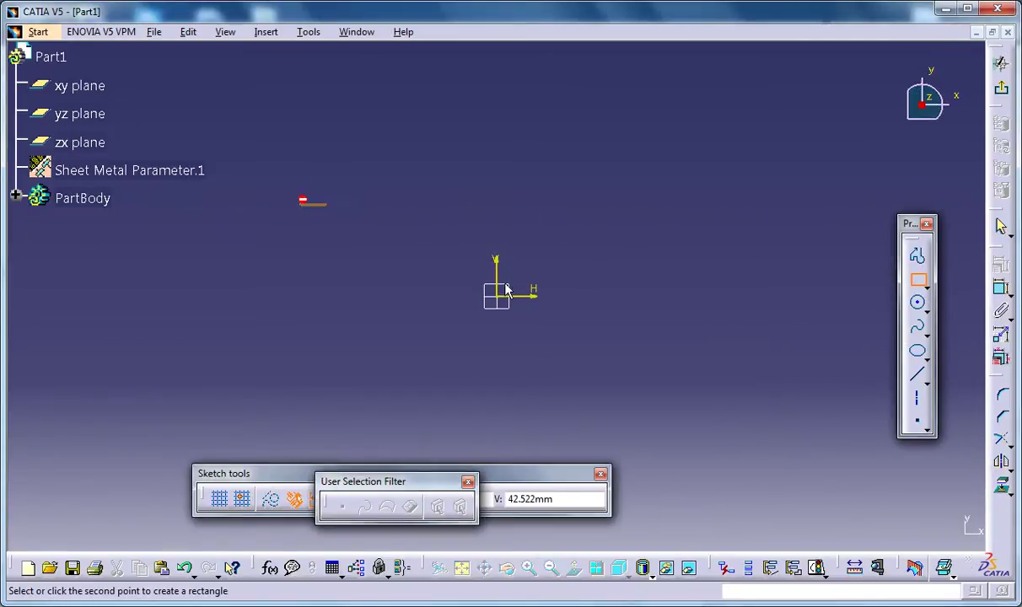
{"action": "left_click", "coordinate": [710, 437]}
{"action": "left_click", "coordinate": [1002, 63]}
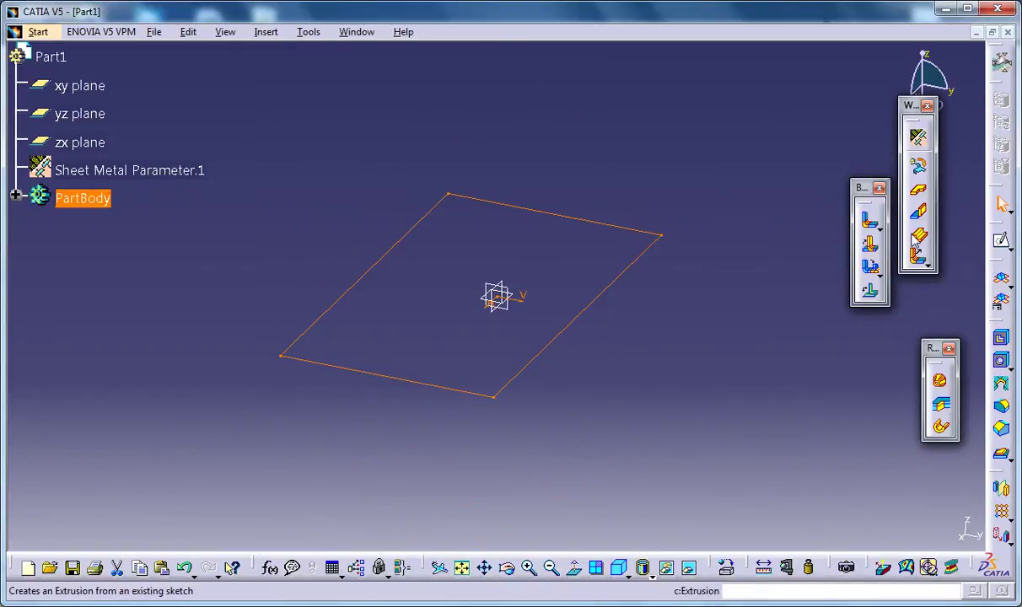
- Build a flat wall from the rectangle sketch and orient the view around the plate
{"action": "left_click", "coordinate": [918, 191]}
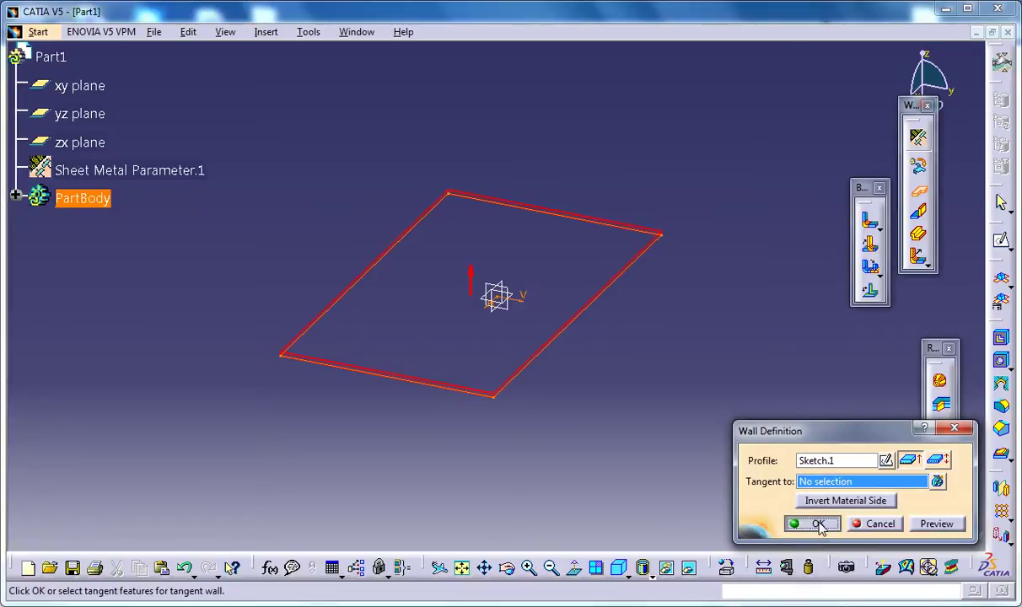
{"action": "left_click", "coordinate": [817, 525]}
{"action": "mouse_move", "coordinate": [623, 278]}
{"action": "middle_mouse_down"}
{"action": "mouse_move", "coordinate": [685, 346]}
{"action": "mouse_move", "coordinate": [678, 369]}
{"action": "mouse_move", "coordinate": [652, 337]}
{"action": "middle_mouse_up"}
{"action": "middle_click_drag", "start_coordinate": [562, 206], "coordinate": [598, 264]}
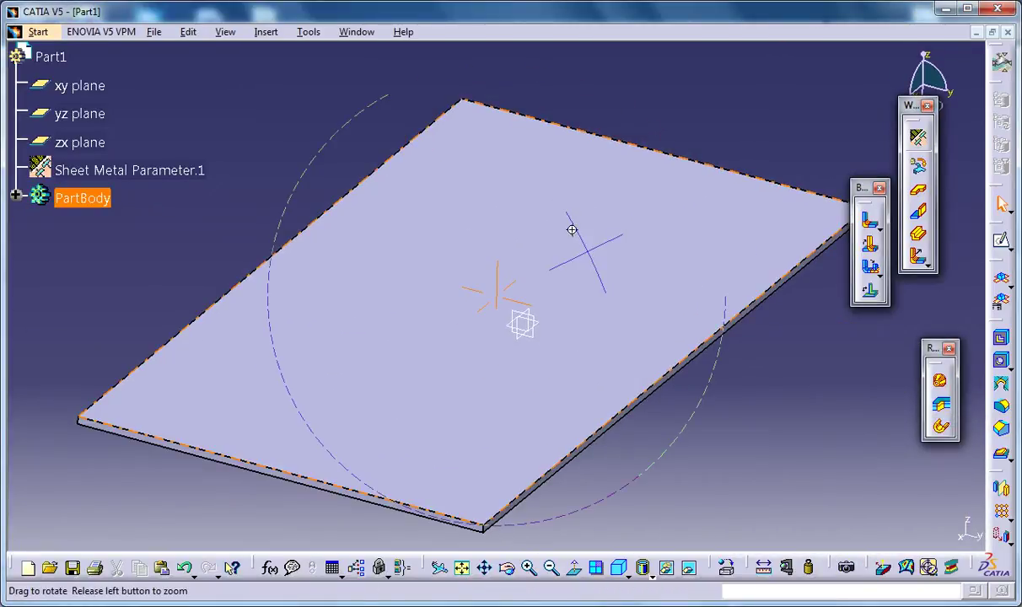
{"action": "middle_click_drag", "start_coordinate": [571, 230], "coordinate": [548, 216]}
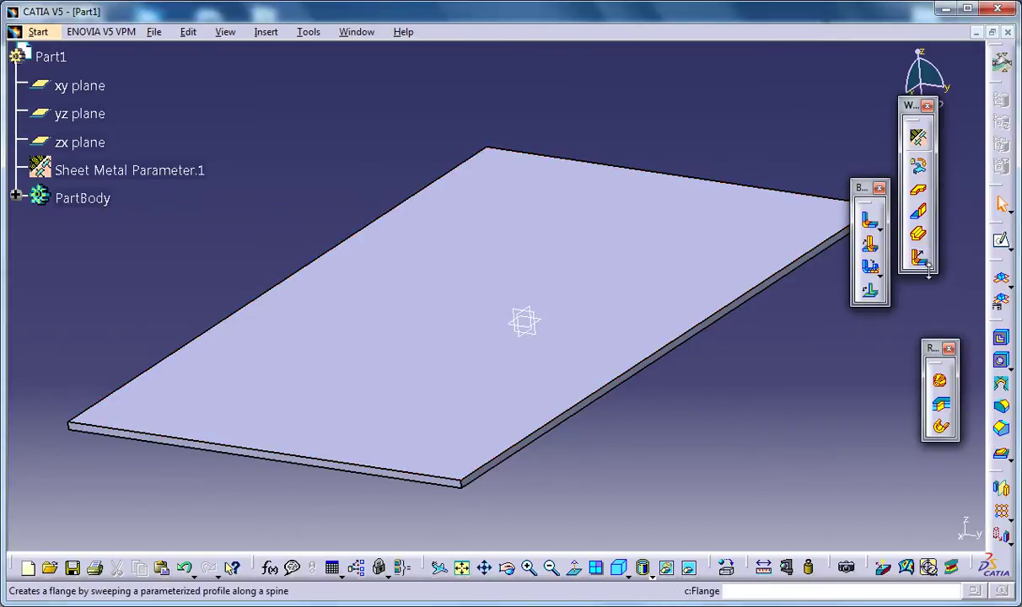
- Start a Dowel stamp from Insert > Stamping on the plate's top face
{"action": "left_click", "coordinate": [1009, 462]}
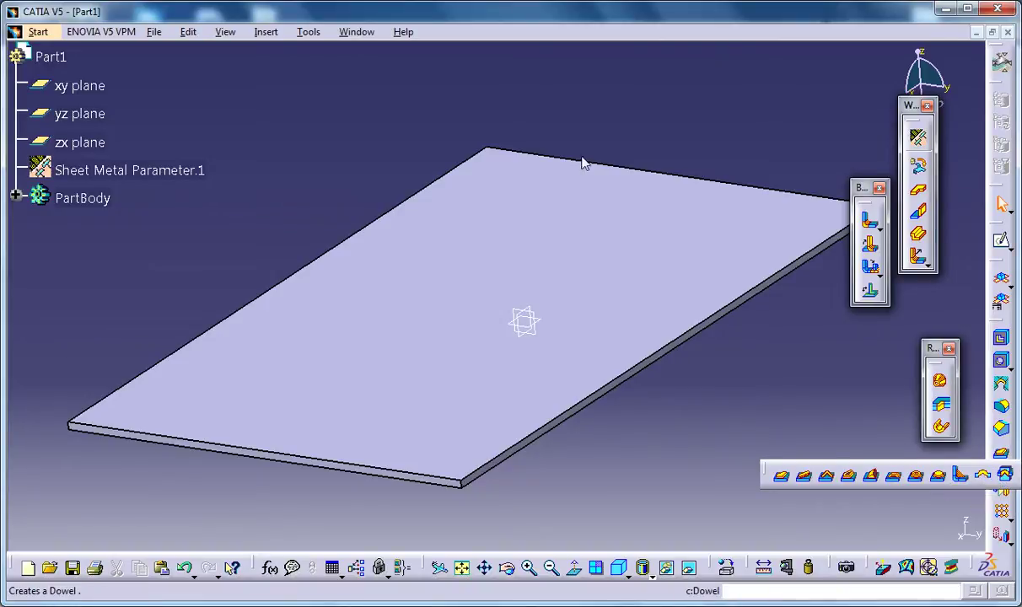
{"action": "left_click", "coordinate": [266, 32]}
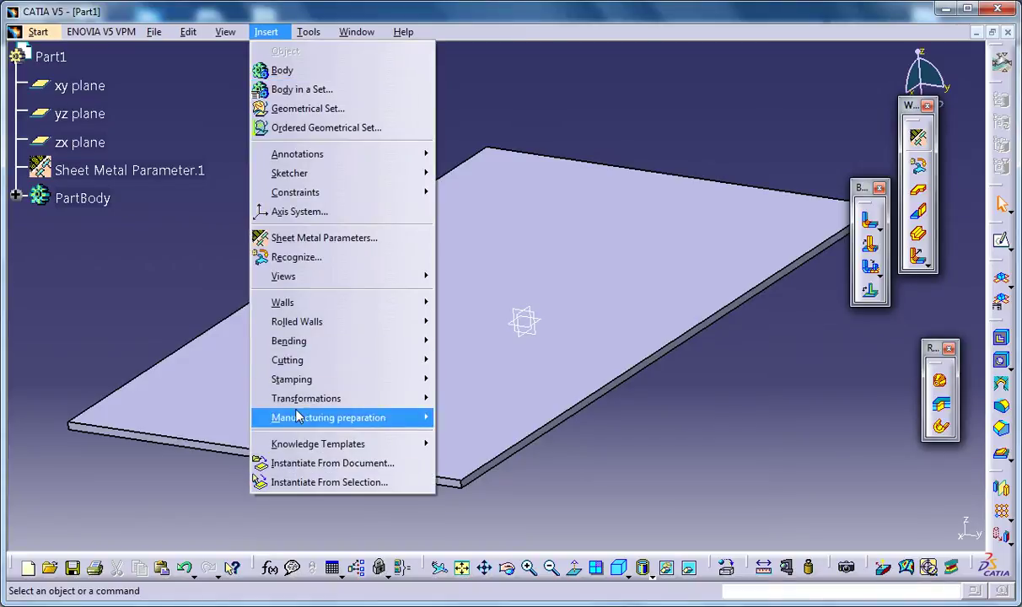
{"action": "mouse_move", "coordinate": [292, 380]}
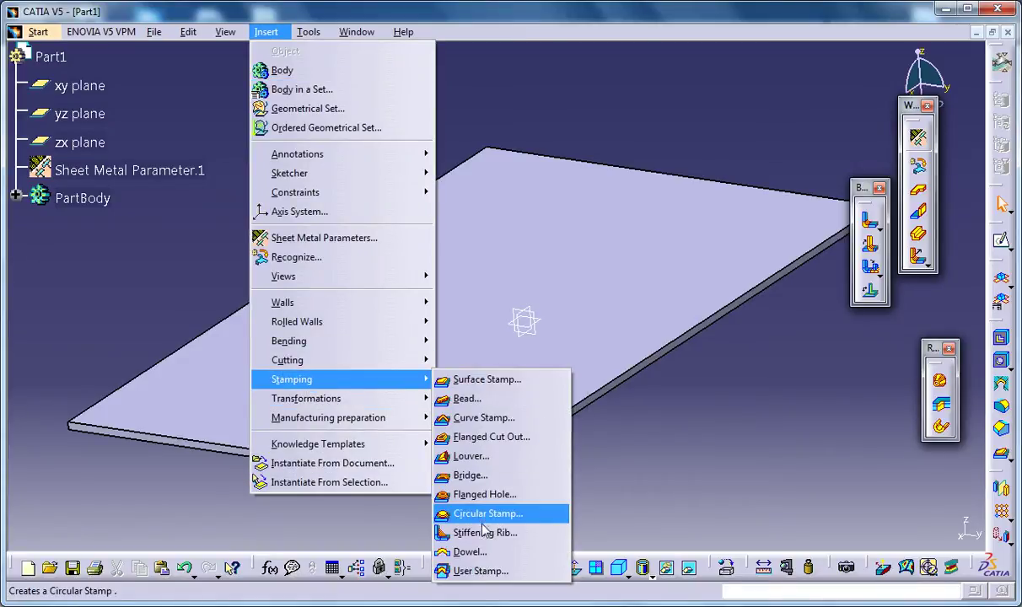
{"action": "left_click", "coordinate": [485, 553]}
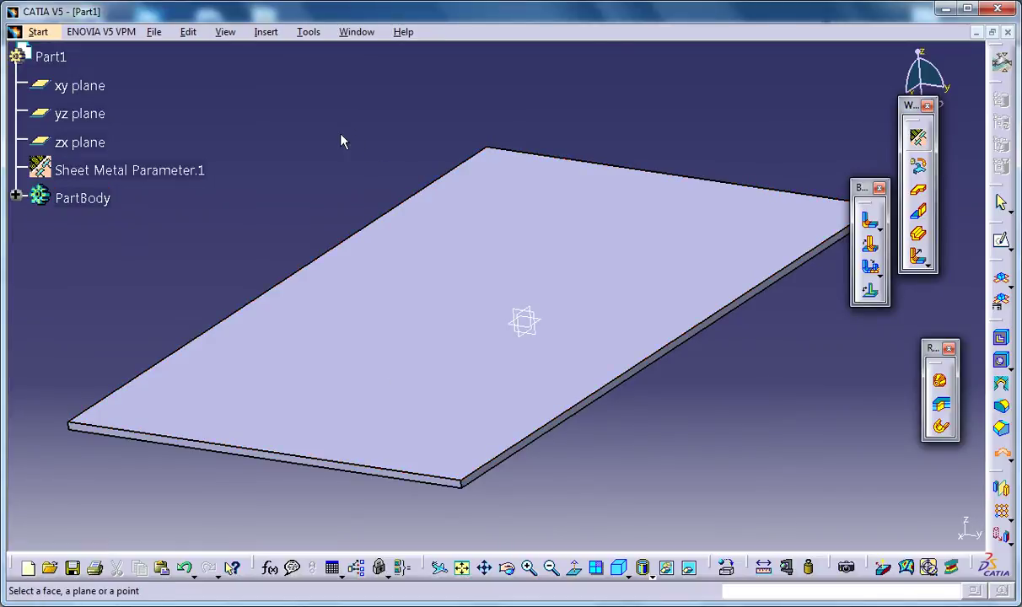
{"action": "left_click", "coordinate": [561, 252]}
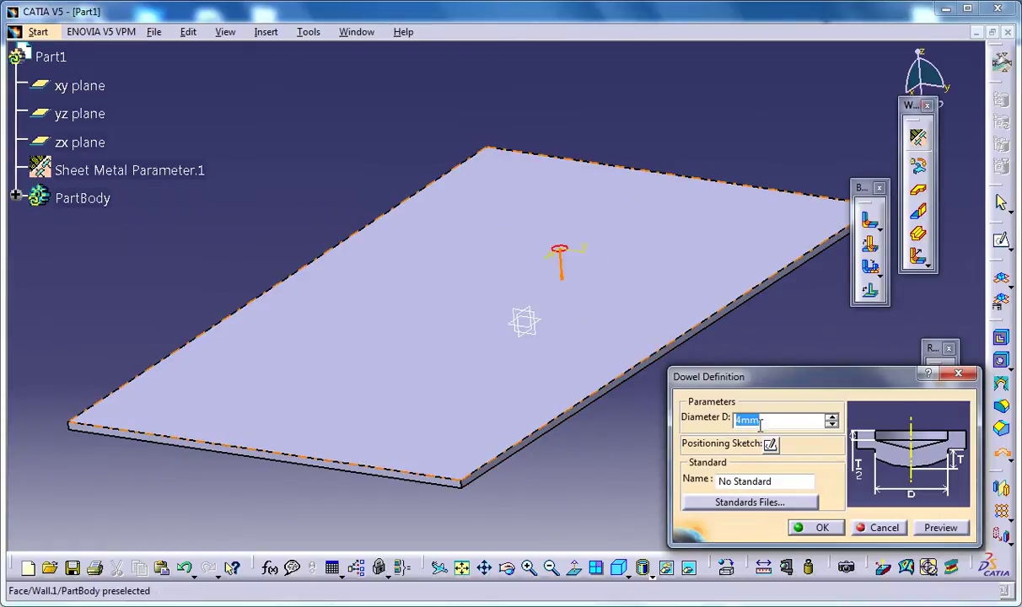
- Dimension the dowel point from the plate's left edge in the positioning sketch, then exit it
{"action": "left_click", "coordinate": [770, 444]}
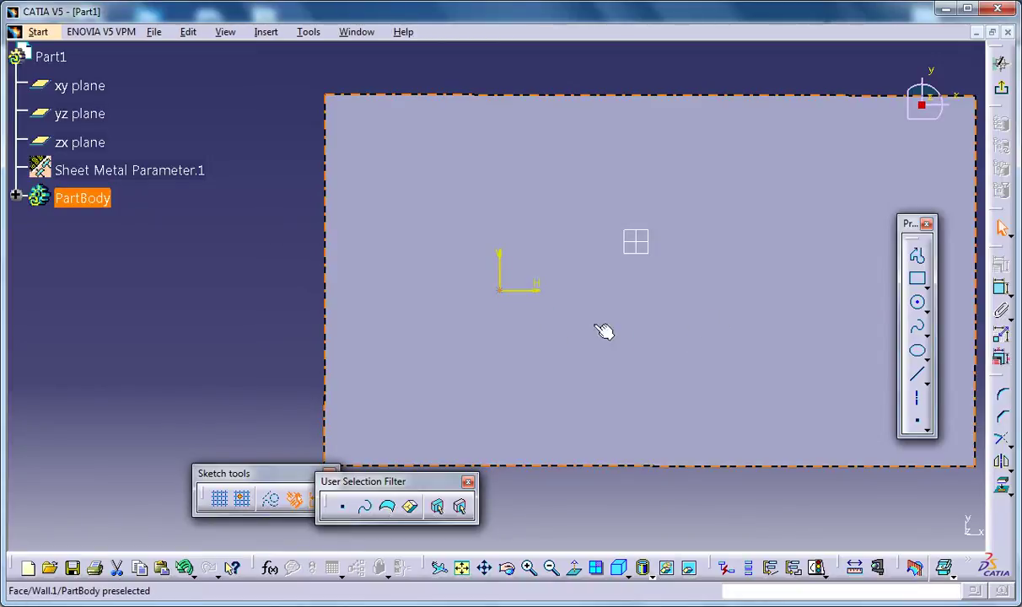
{"action": "left_click", "coordinate": [507, 300]}
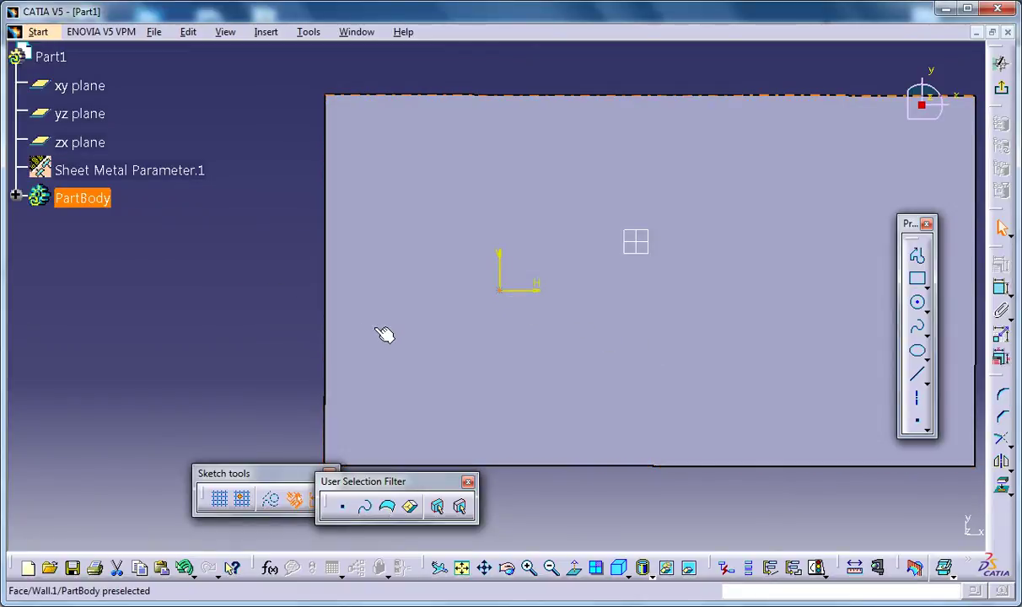
{"action": "key", "text": "Escape"}
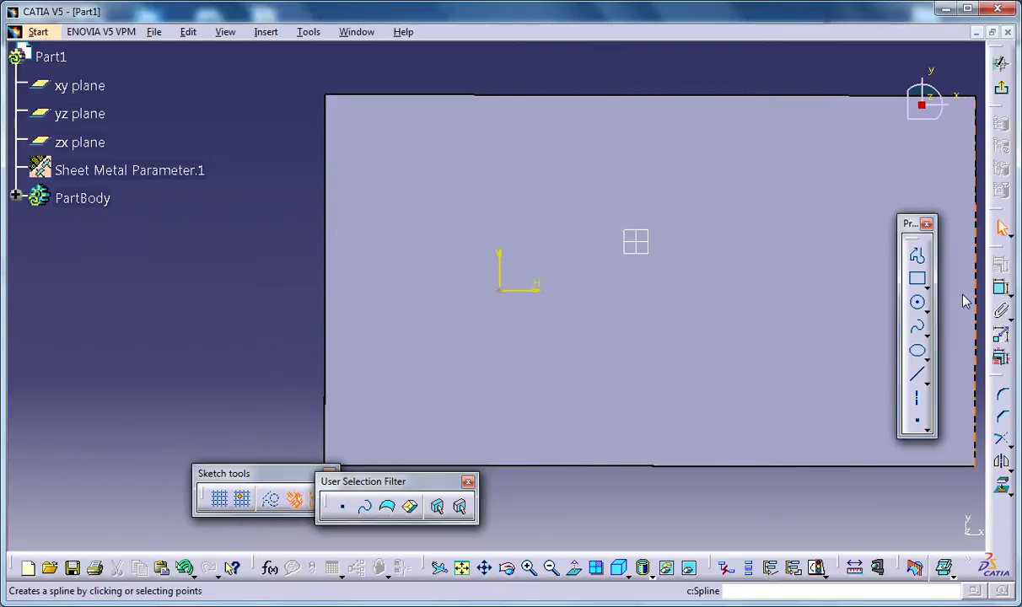
{"action": "left_click", "coordinate": [1000, 290]}
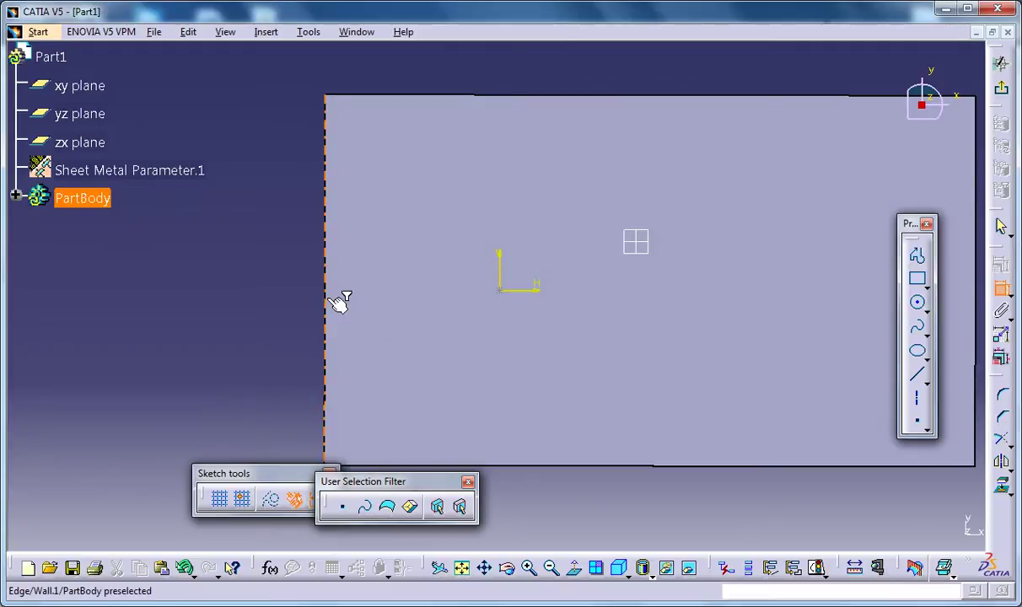
{"action": "left_click", "coordinate": [509, 295]}
{"action": "left_click", "coordinate": [257, 344]}
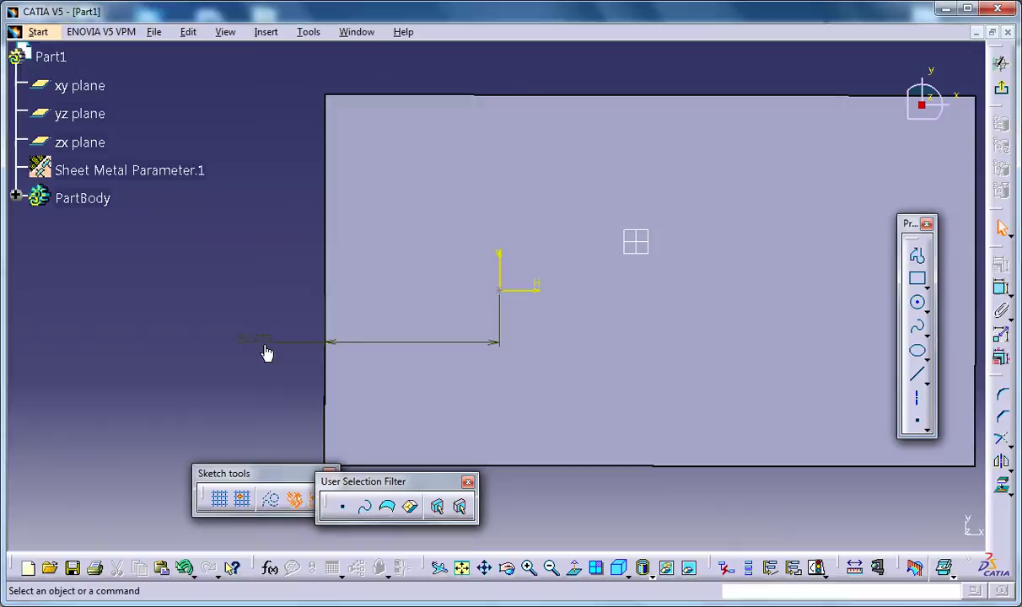
{"action": "left_click", "coordinate": [1001, 88]}
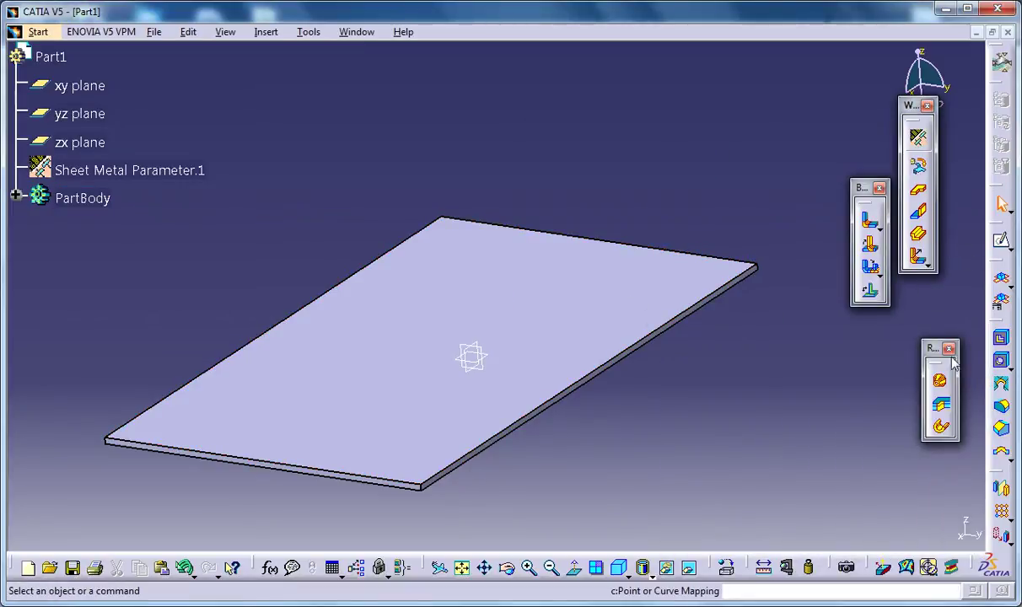
- Start a new dowel on the plate face and dimension its point from the left edge
{"action": "left_click", "coordinate": [1003, 456]}
{"action": "left_click", "coordinate": [534, 327]}
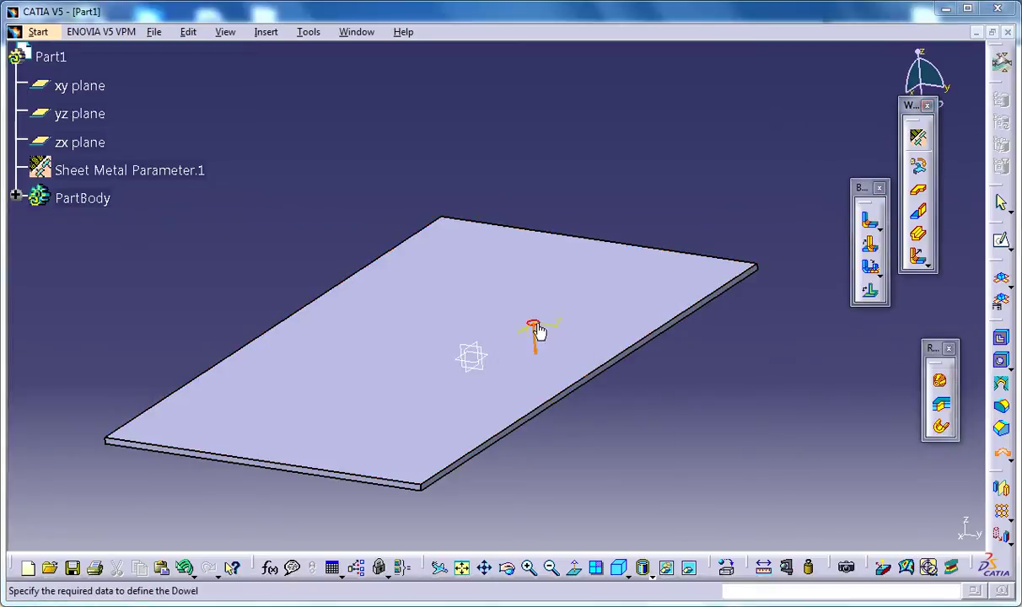
{"action": "left_click", "coordinate": [769, 444]}
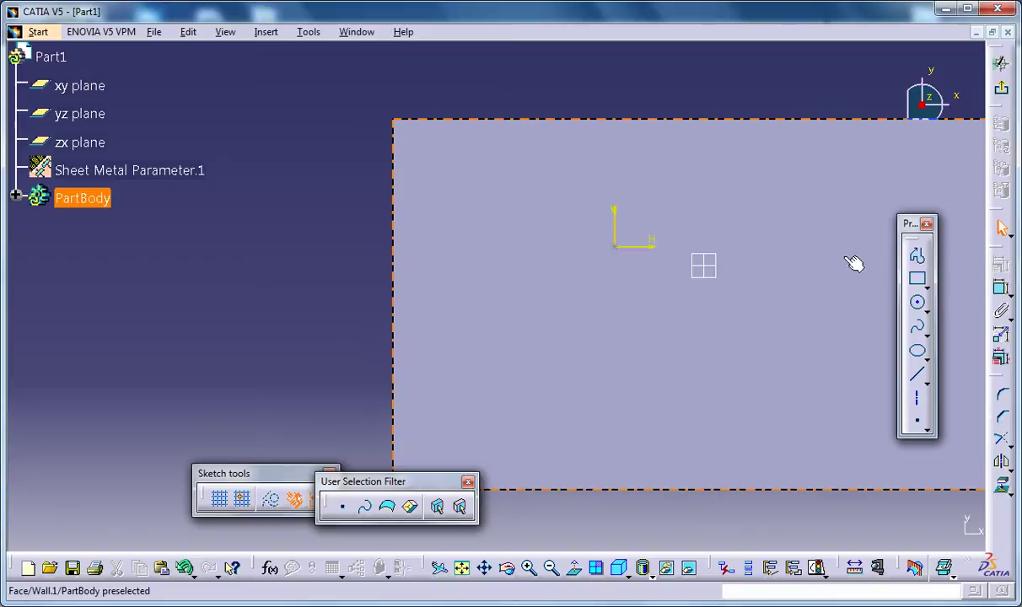
{"action": "left_click", "coordinate": [1001, 287]}
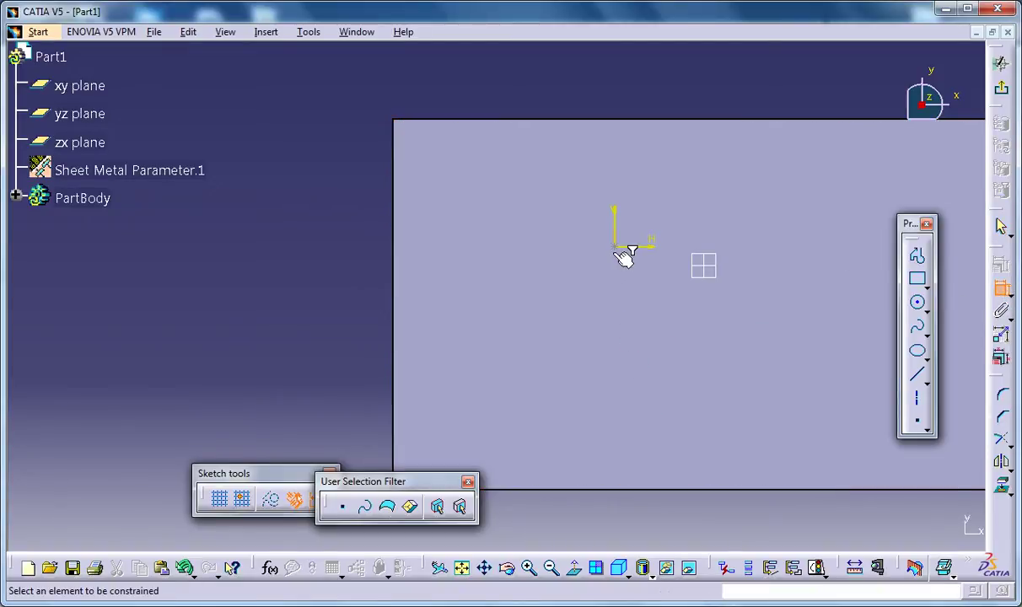
{"action": "left_click", "coordinate": [397, 276]}
{"action": "left_click", "coordinate": [341, 211]}
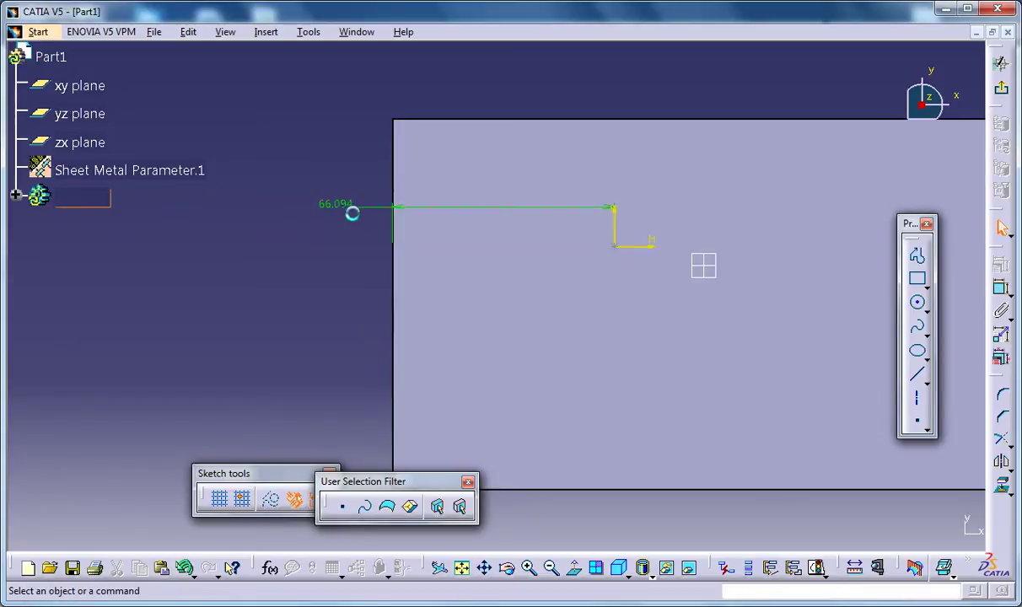
{"action": "double_click", "coordinate": [353, 207]}
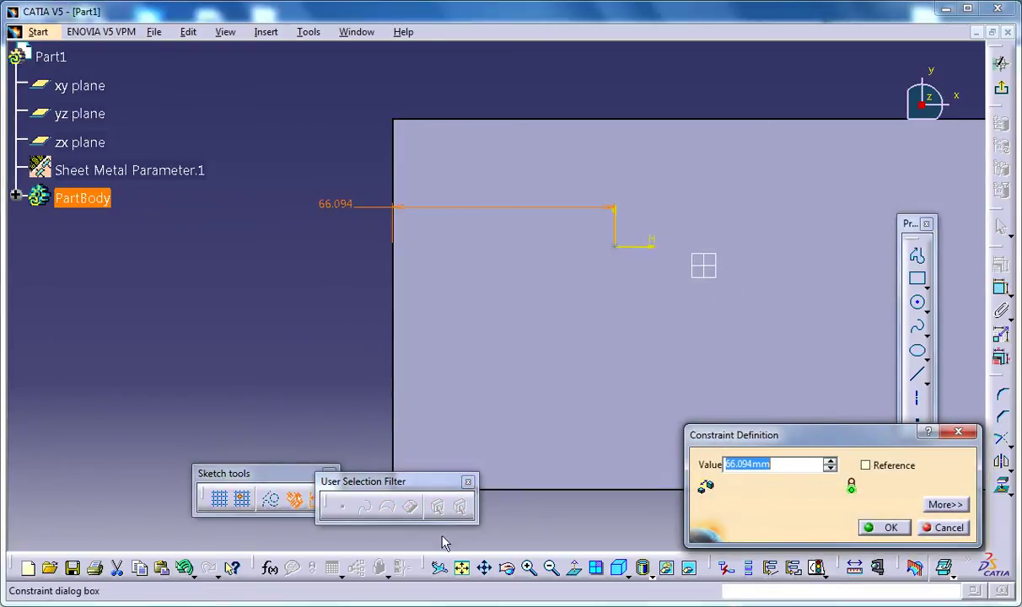
{"action": "left_click", "coordinate": [884, 526]}
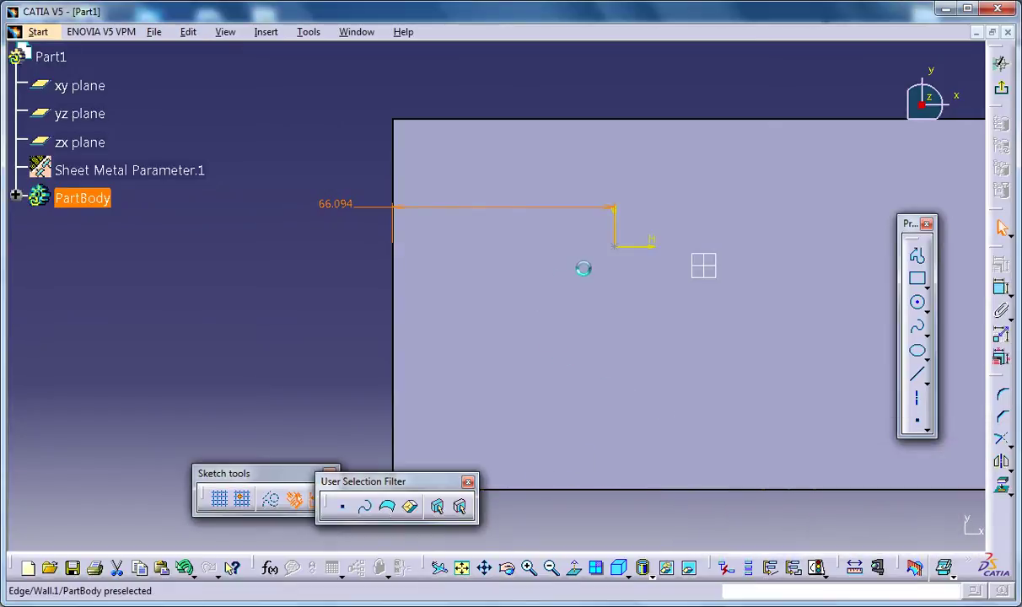
- Dimension the dowel point 40 mm from the plate's top edge
{"action": "left_click", "coordinate": [1005, 291]}
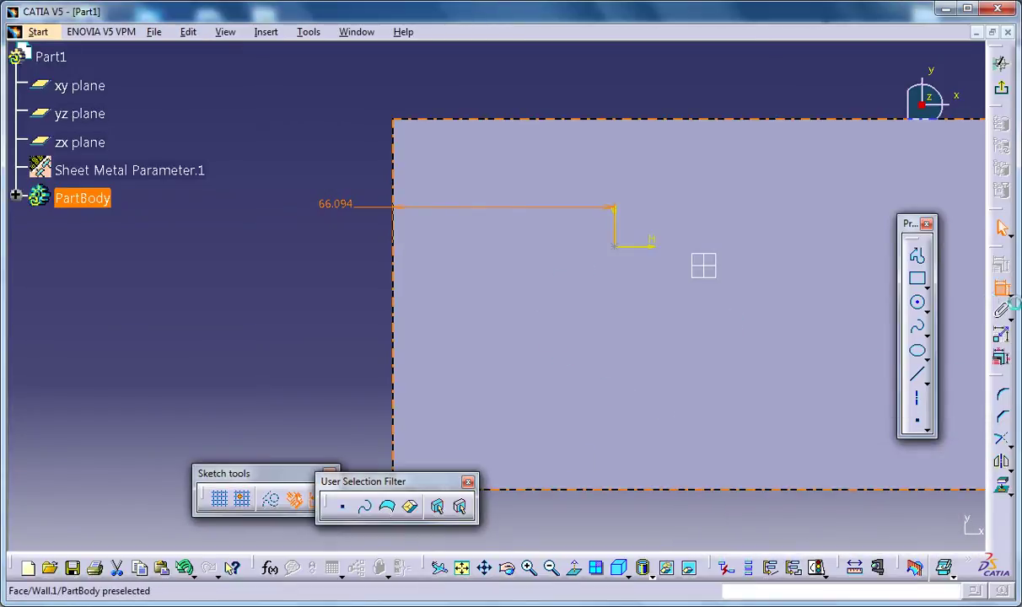
{"action": "left_click", "coordinate": [622, 252]}
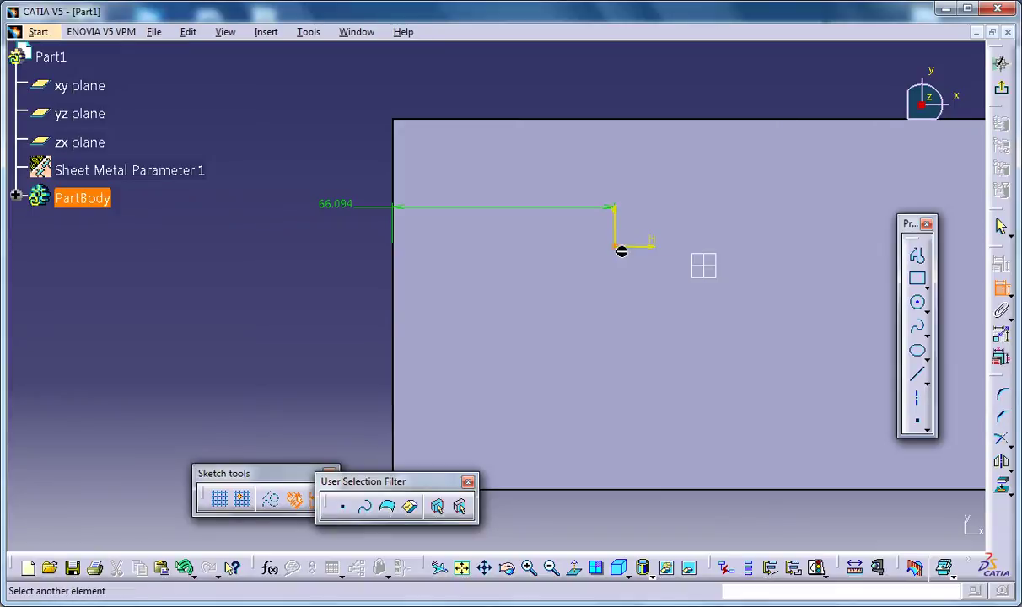
{"action": "left_click", "coordinate": [662, 119]}
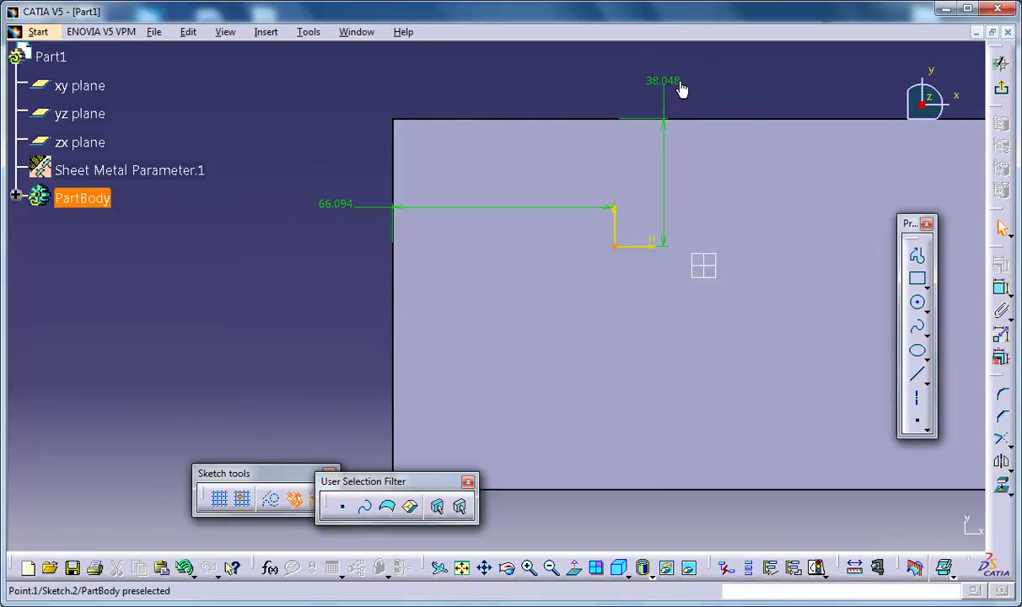
{"action": "left_click", "coordinate": [680, 89]}
{"action": "double_click", "coordinate": [677, 90]}
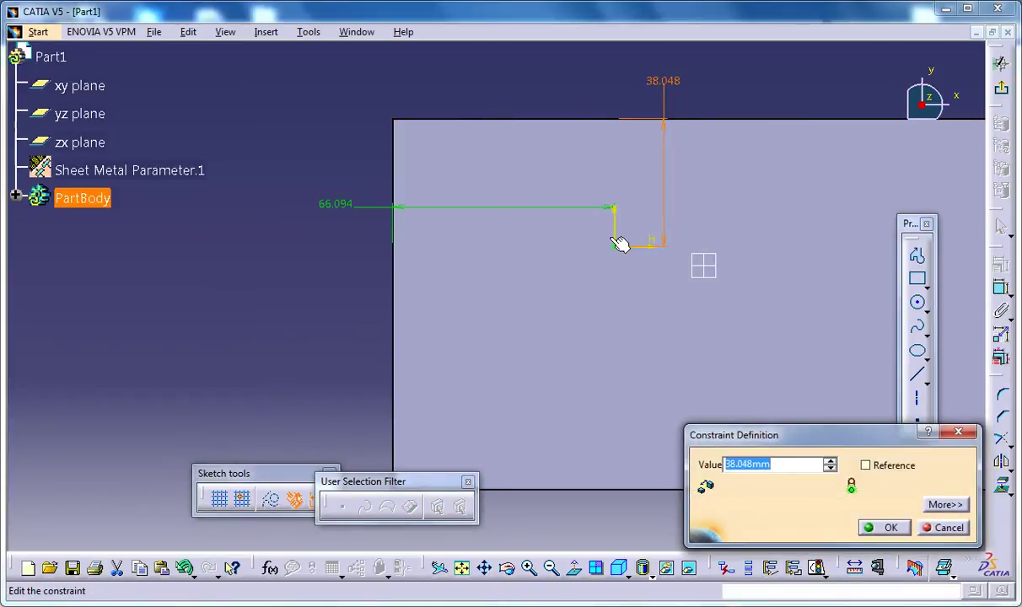
{"action": "left_click", "coordinate": [360, 598]}
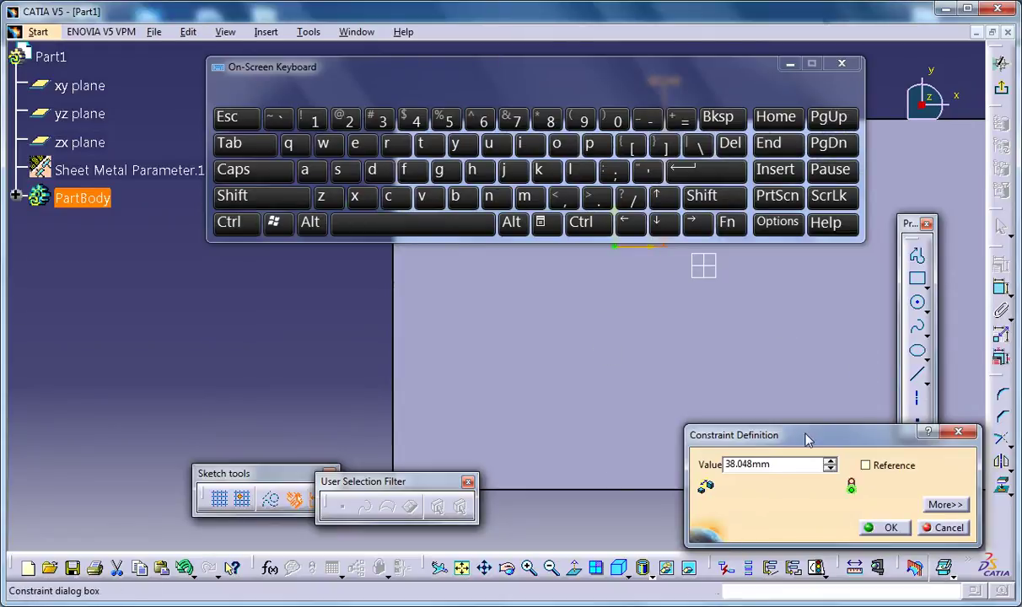
{"action": "left_click", "coordinate": [795, 473]}
{"action": "left_click", "coordinate": [413, 118]}
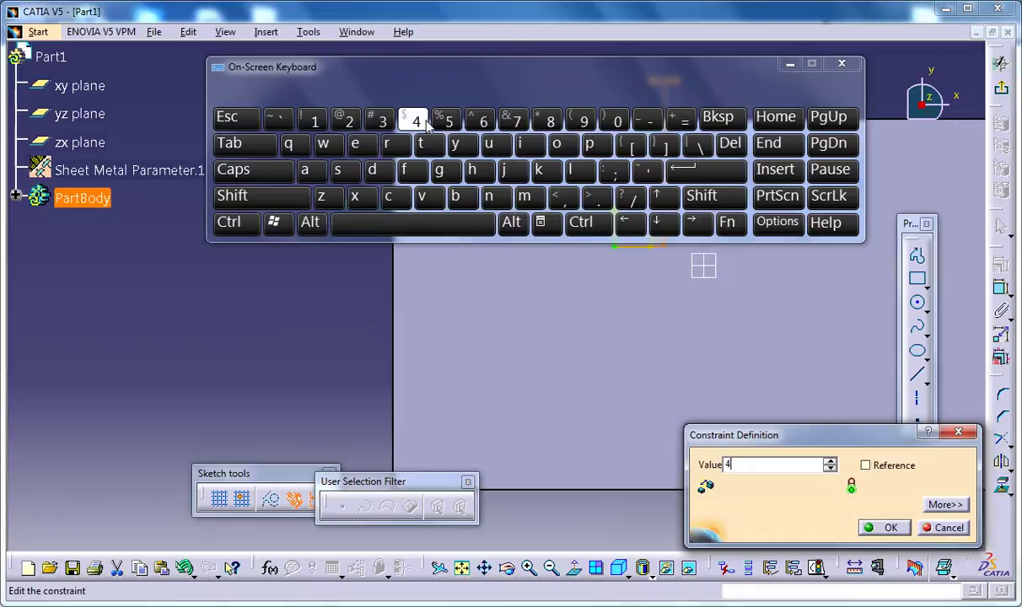
{"action": "left_click", "coordinate": [638, 123]}
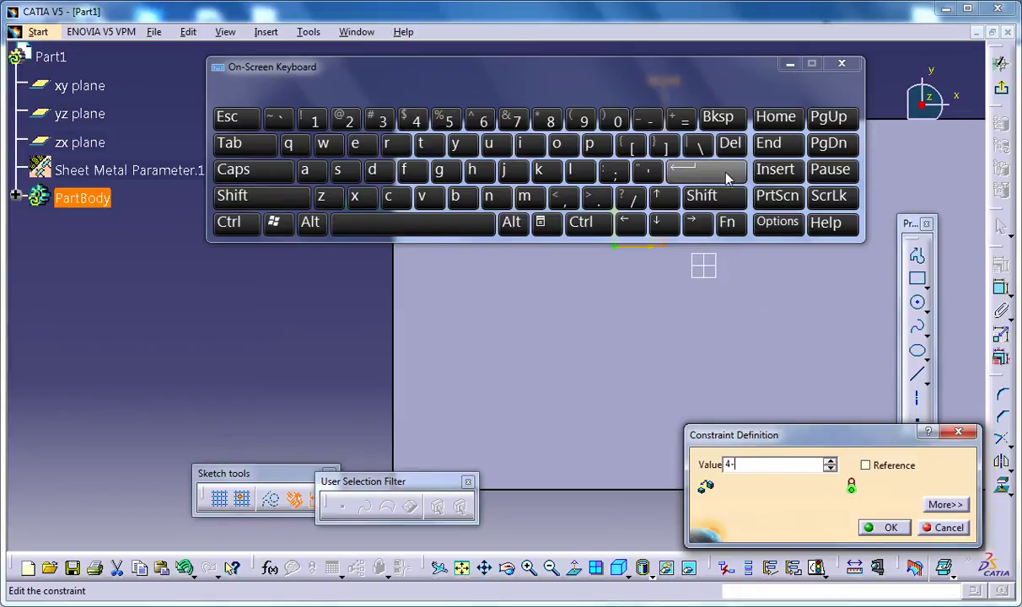
{"action": "left_click", "coordinate": [716, 123]}
{"action": "left_click", "coordinate": [615, 119]}
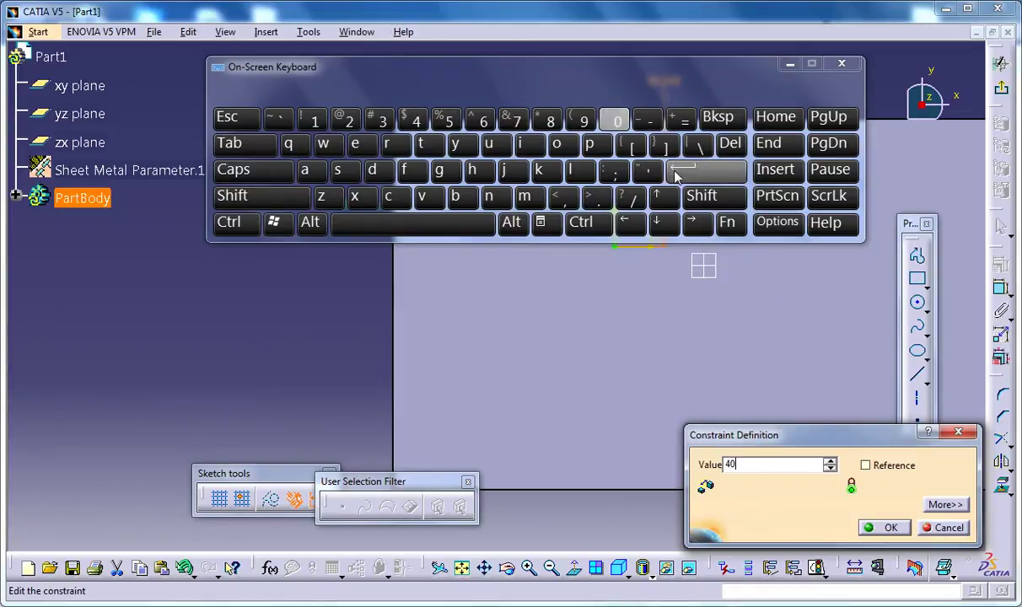
{"action": "left_click", "coordinate": [687, 169]}
{"action": "left_click", "coordinate": [789, 64]}
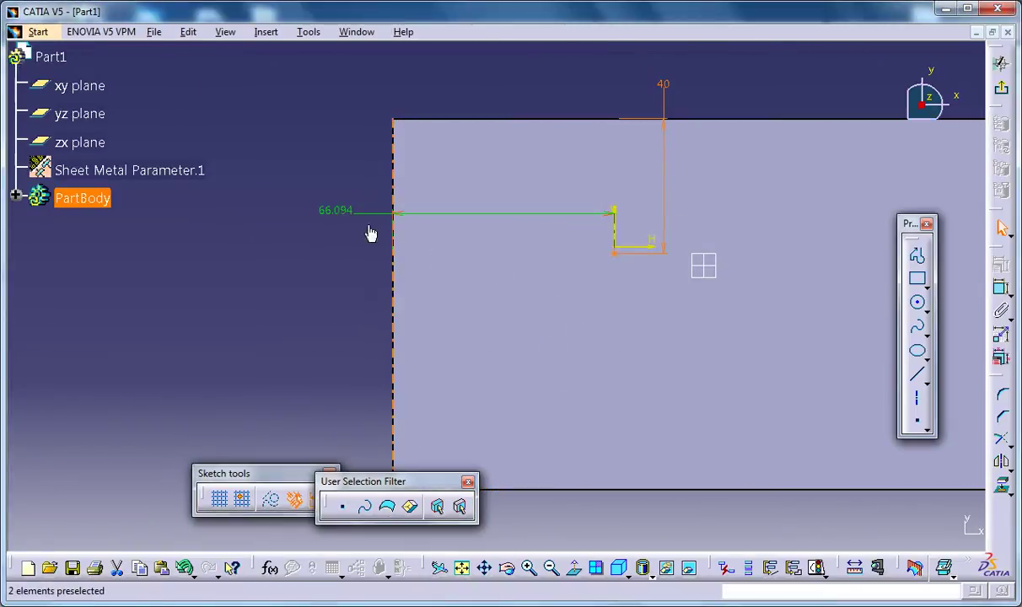
- Change the left-edge distance to 70 mm
{"action": "double_click", "coordinate": [348, 215]}
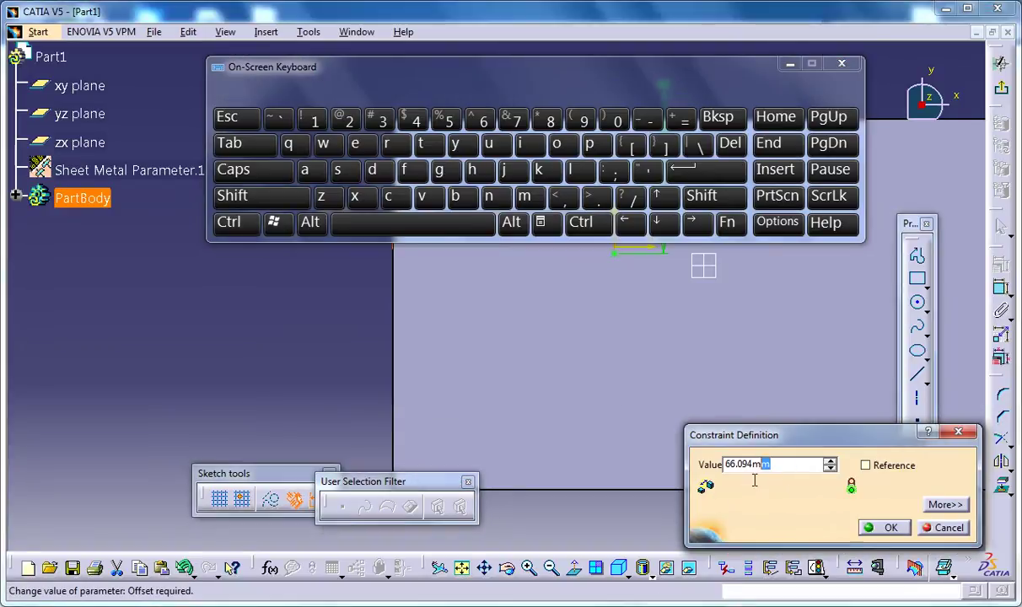
{"action": "left_click", "coordinate": [514, 121]}
{"action": "left_click", "coordinate": [608, 122]}
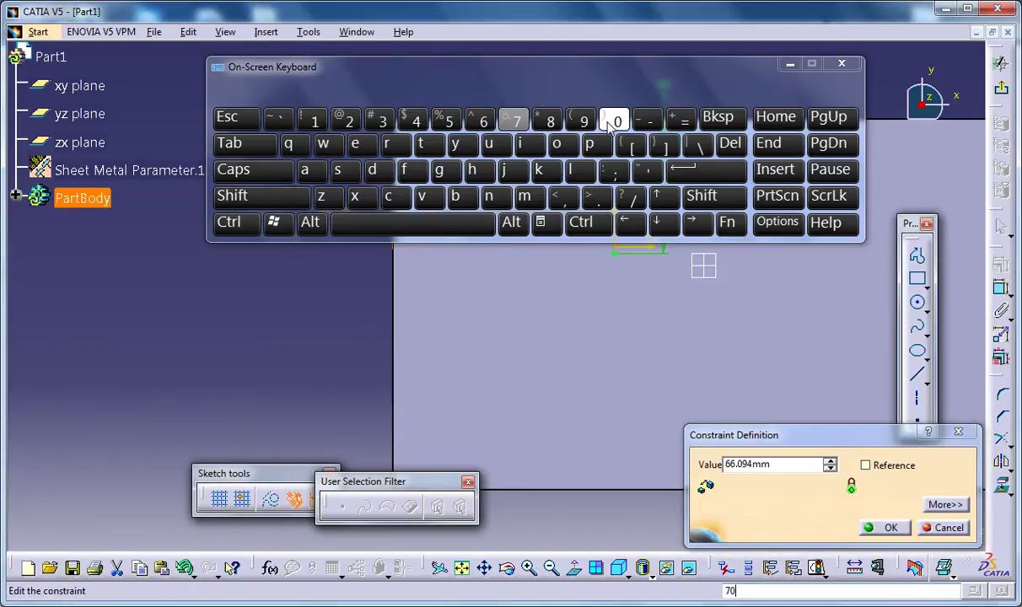
{"action": "left_click", "coordinate": [684, 167]}
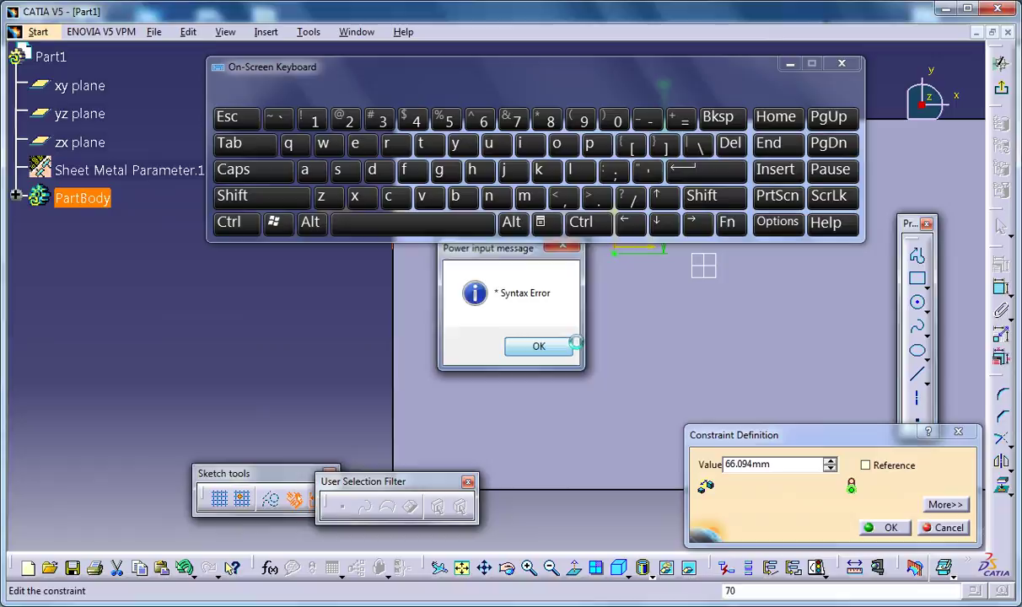
{"action": "left_click", "coordinate": [571, 344]}
{"action": "left_click_drag", "start_coordinate": [794, 467], "coordinate": [707, 459]}
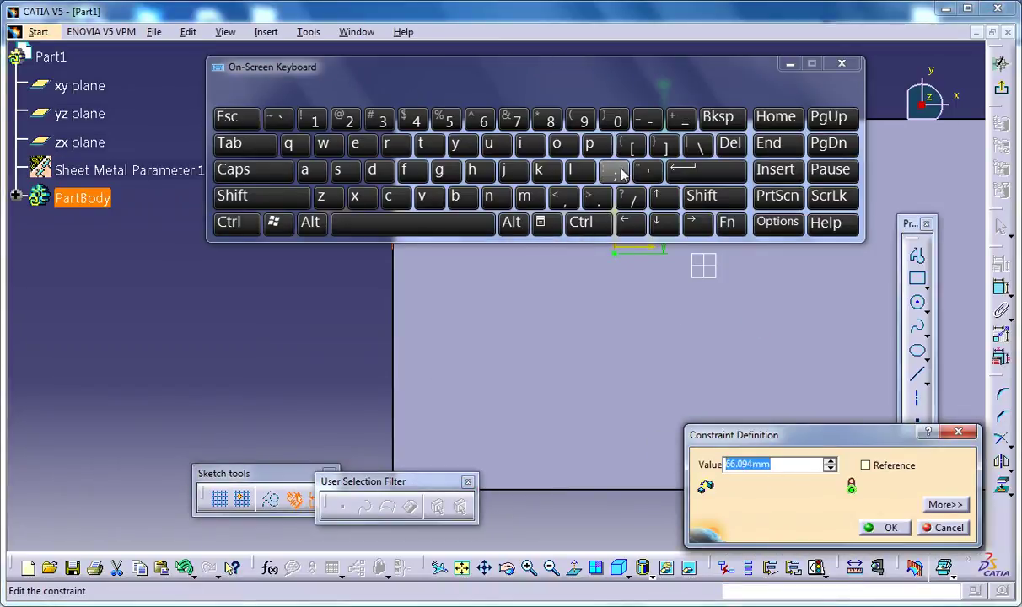
{"action": "left_click", "coordinate": [513, 120]}
{"action": "left_click", "coordinate": [613, 120]}
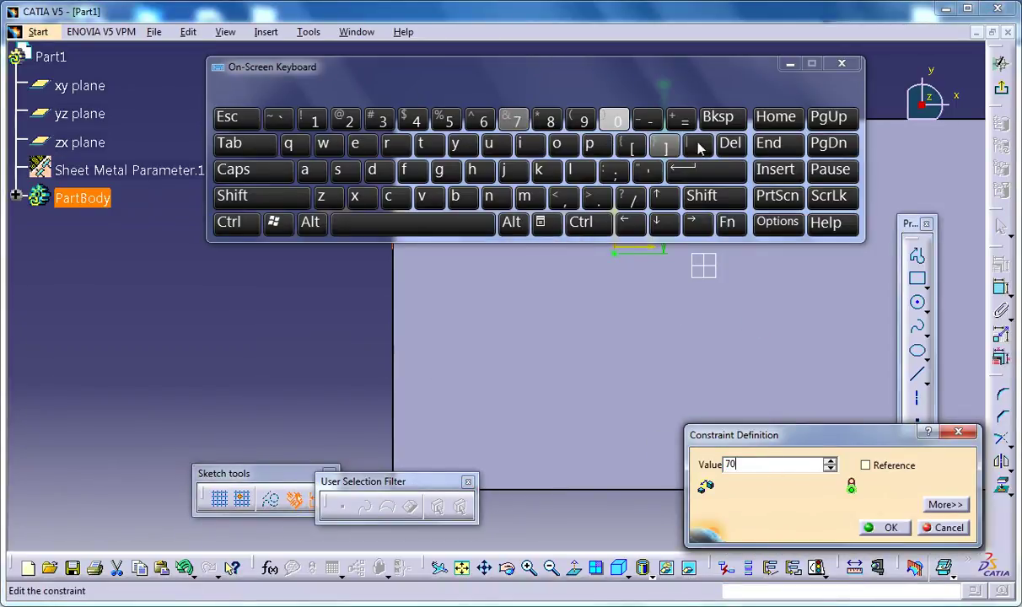
{"action": "left_click", "coordinate": [708, 168]}
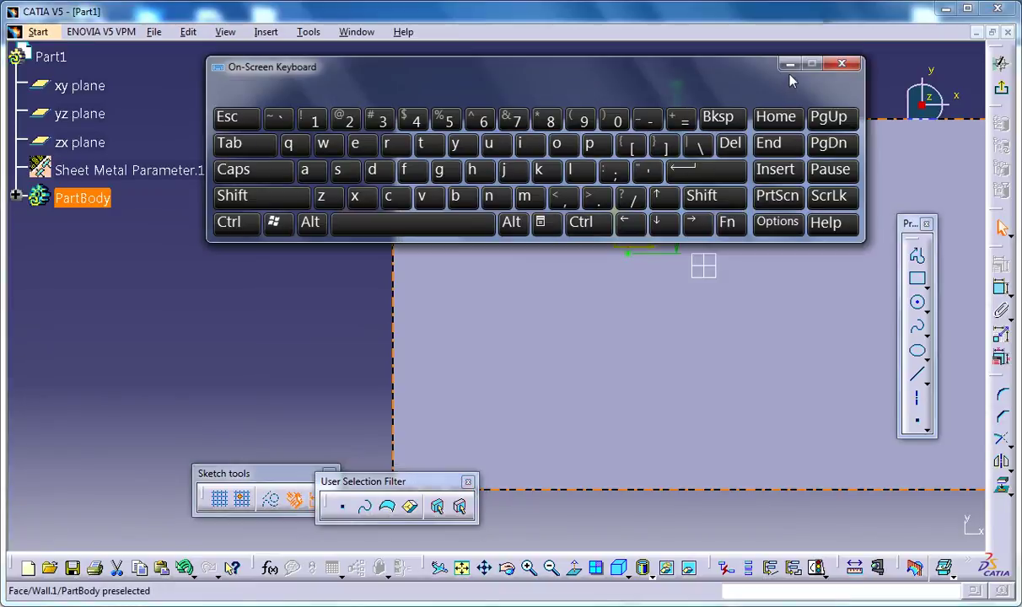
- Exit the positioning sketch and create the dowel with a 21 mm diameter
{"action": "left_click", "coordinate": [790, 64]}
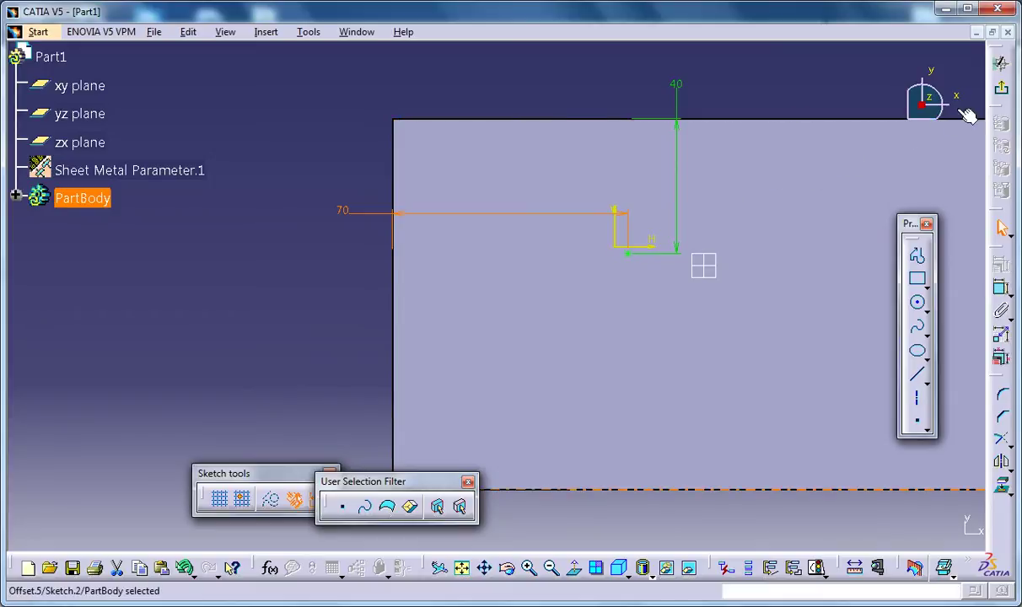
{"action": "left_click", "coordinate": [1003, 95]}
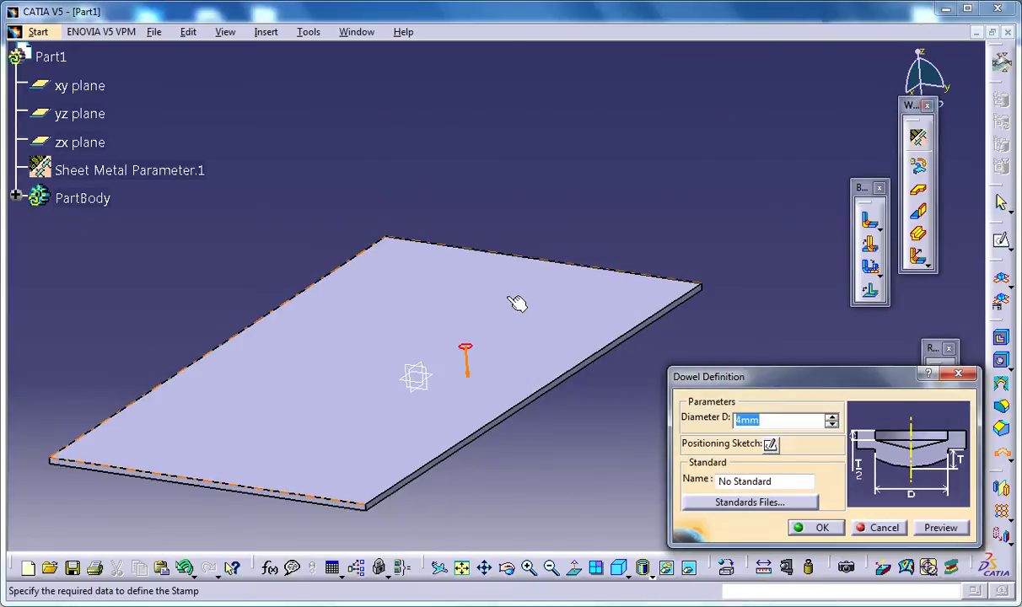
{"action": "mouse_move", "coordinate": [516, 304]}
{"action": "middle_mouse_down"}
{"action": "mouse_move", "coordinate": [589, 232]}
{"action": "mouse_move", "coordinate": [598, 265]}
{"action": "mouse_move", "coordinate": [565, 280]}
{"action": "middle_mouse_up"}
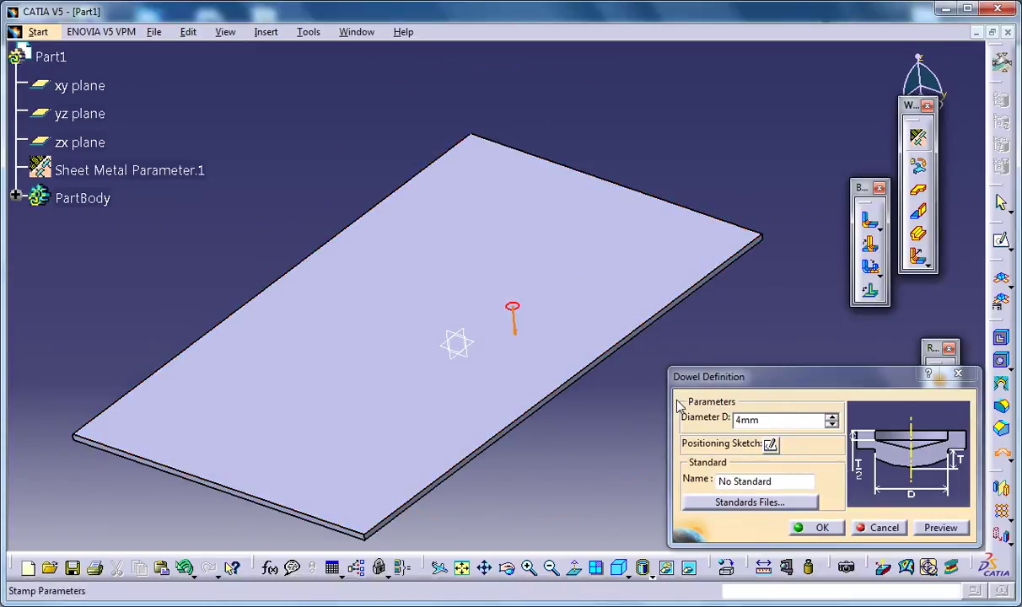
{"action": "left_click", "coordinate": [830, 418]}
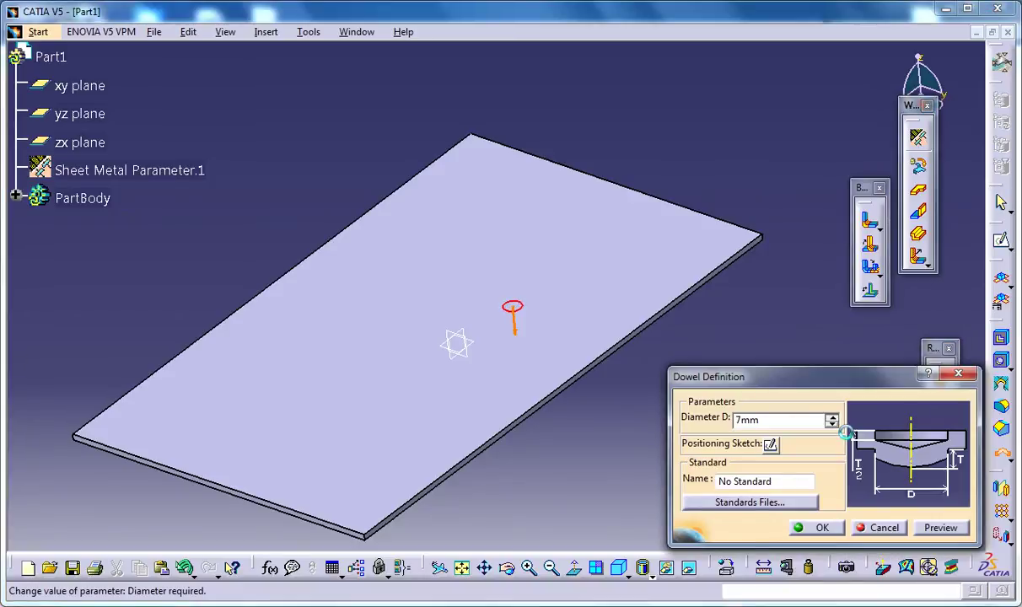
{"action": "left_click", "coordinate": [813, 527]}
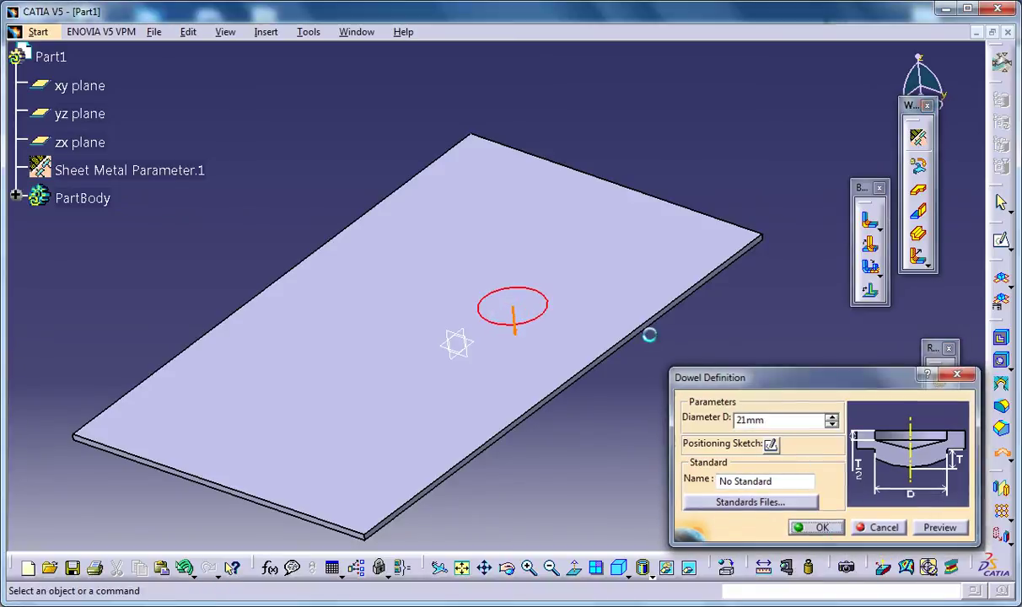
{"action": "middle_click_drag", "start_coordinate": [524, 370], "coordinate": [472, 363]}
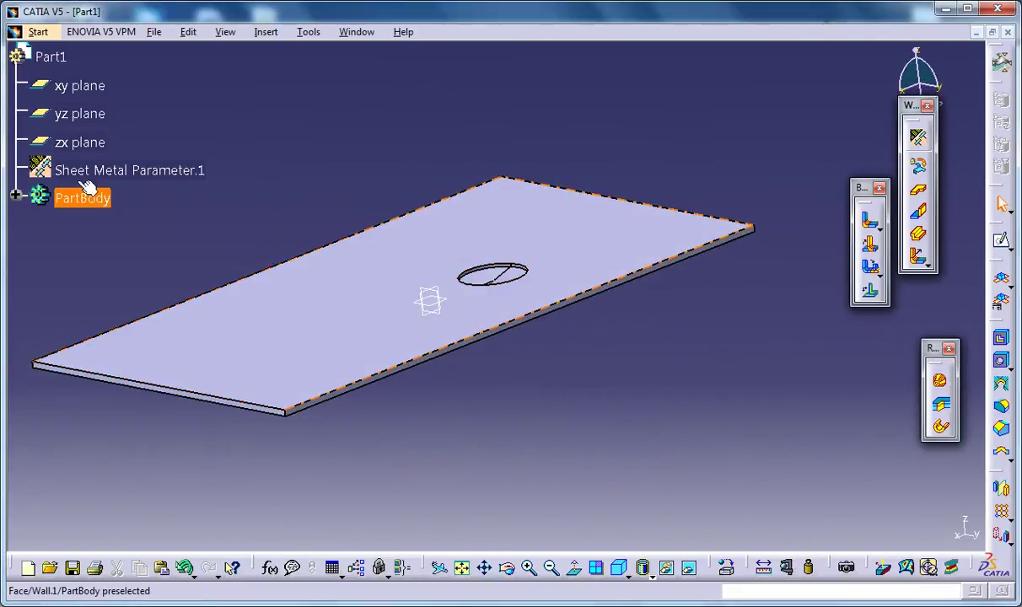
- Edit Dowel.1 from the PartBody tree to reverse its direction
{"action": "left_click", "coordinate": [16, 196]}
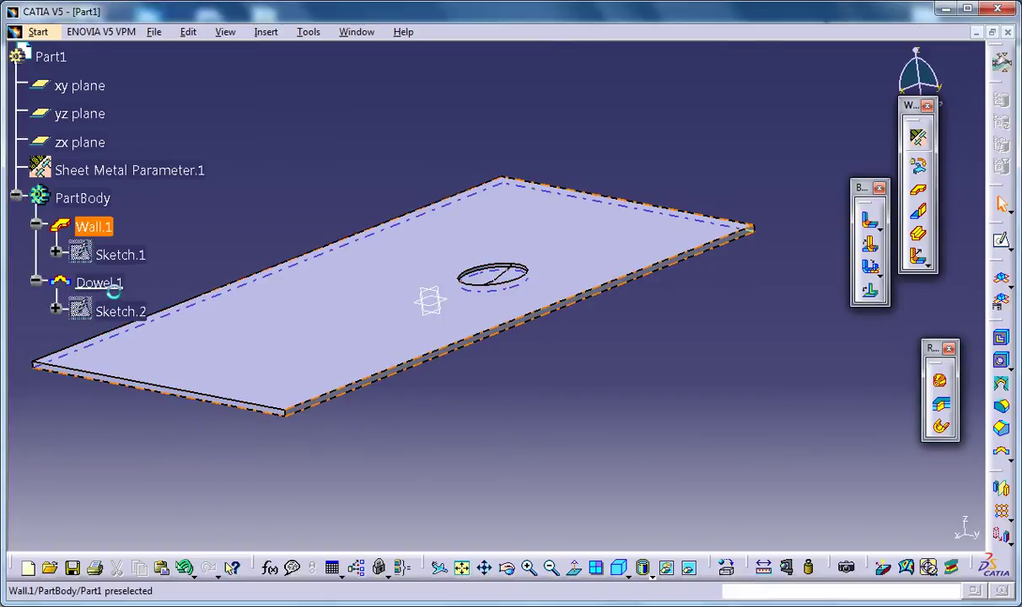
{"action": "left_click", "coordinate": [99, 283]}
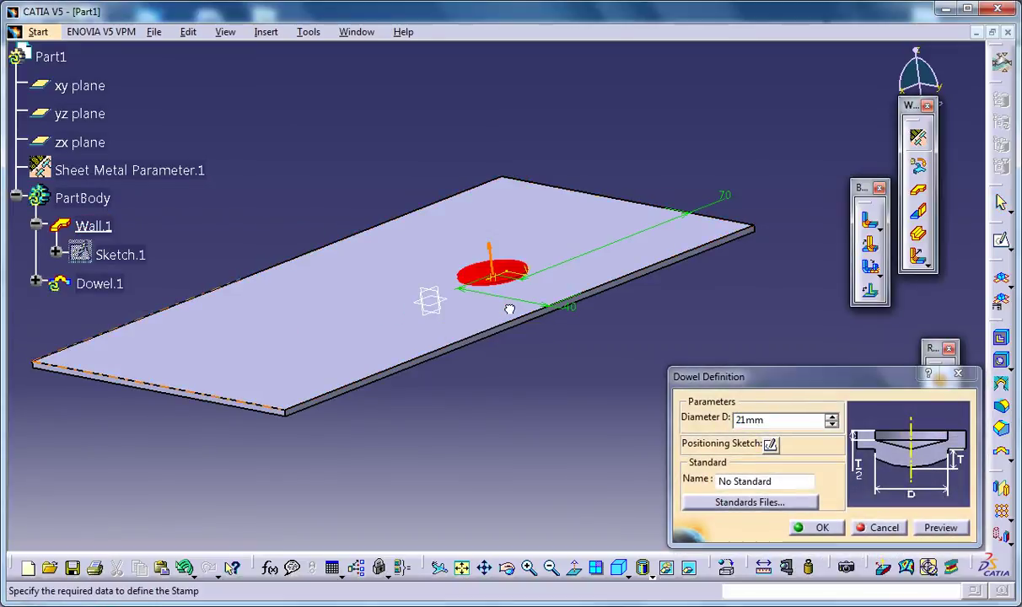
{"action": "left_click", "coordinate": [815, 528]}
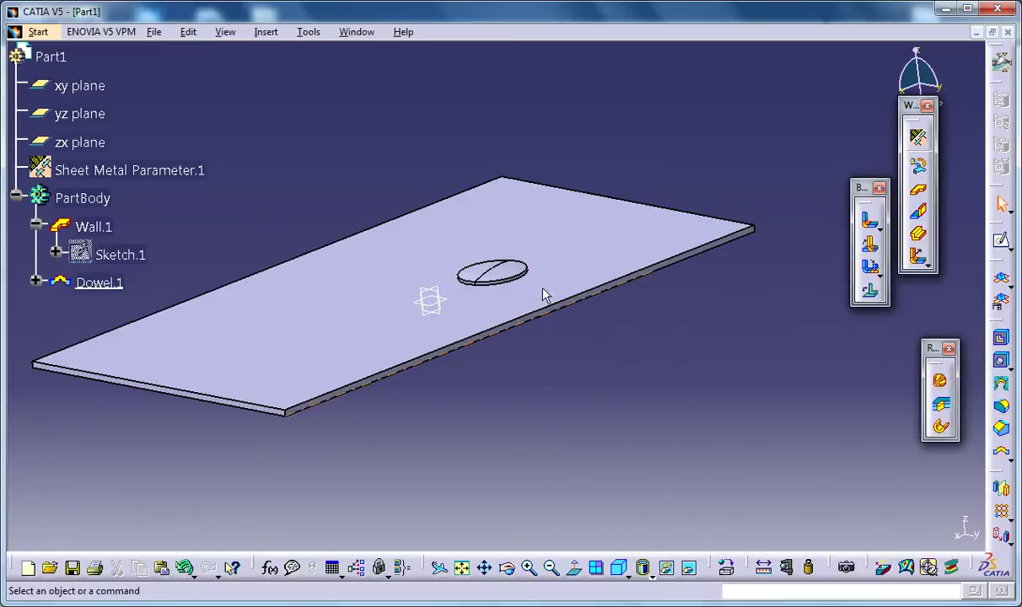
- Orbit and zoom to an edge-on view showing the dowel rising above the plate
{"action": "middle_click_drag", "start_coordinate": [539, 271], "coordinate": [537, 268]}
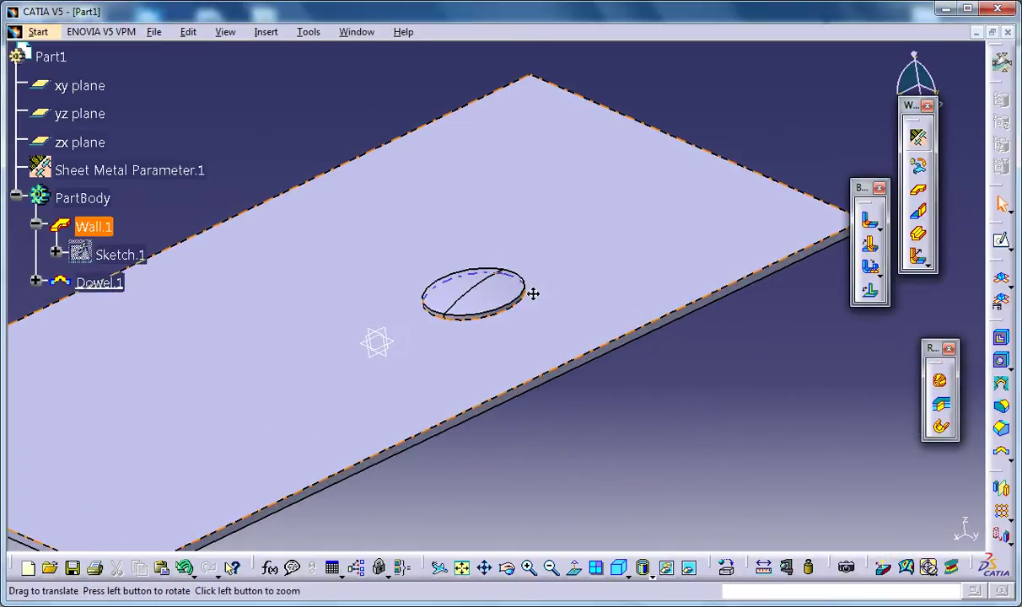
{"action": "mouse_move", "coordinate": [533, 293]}
{"action": "middle_mouse_down"}
{"action": "mouse_move", "coordinate": [479, 223]}
{"action": "mouse_move", "coordinate": [543, 291]}
{"action": "mouse_move", "coordinate": [524, 303]}
{"action": "mouse_move", "coordinate": [468, 255]}
{"action": "mouse_move", "coordinate": [488, 278]}
{"action": "mouse_move", "coordinate": [504, 269]}
{"action": "middle_mouse_up"}
{"action": "mouse_move", "coordinate": [410, 258]}
{"action": "middle_mouse_down"}
{"action": "mouse_move", "coordinate": [483, 335]}
{"action": "mouse_move", "coordinate": [514, 320]}
{"action": "mouse_move", "coordinate": [433, 211]}
{"action": "middle_mouse_up"}
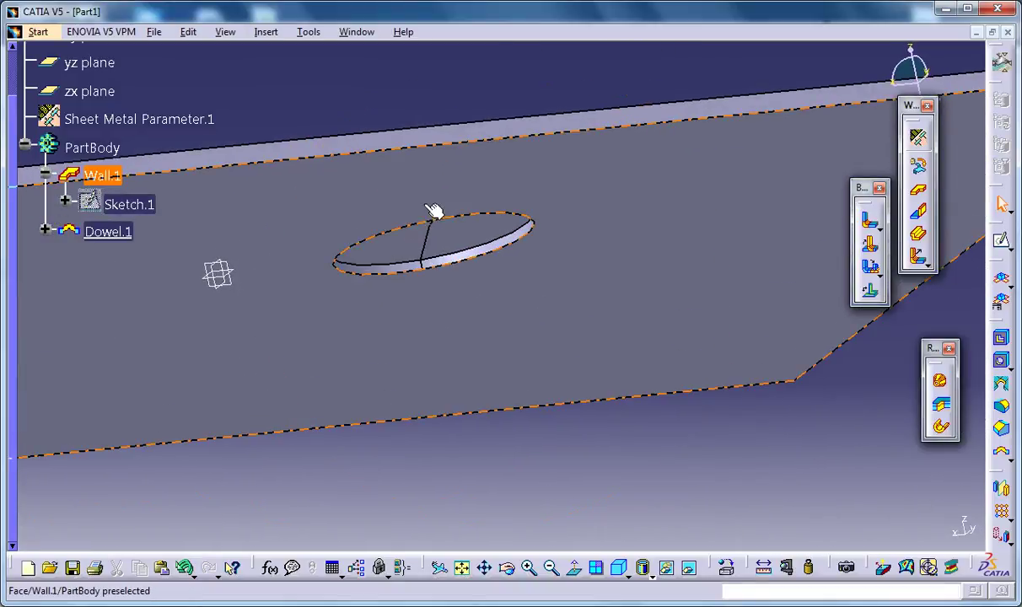
{"action": "mouse_move", "coordinate": [517, 272]}
{"action": "middle_mouse_down"}
{"action": "mouse_move", "coordinate": [525, 292]}
{"action": "mouse_move", "coordinate": [476, 299]}
{"action": "mouse_move", "coordinate": [450, 396]}
{"action": "middle_mouse_up"}
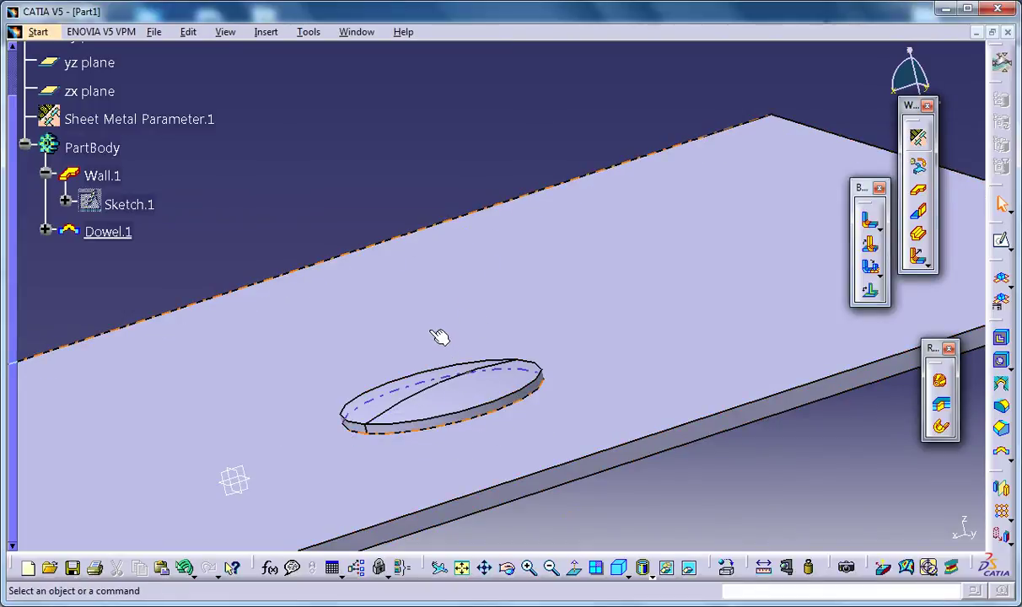
{"action": "middle_click_drag", "start_coordinate": [444, 276], "coordinate": [426, 363]}
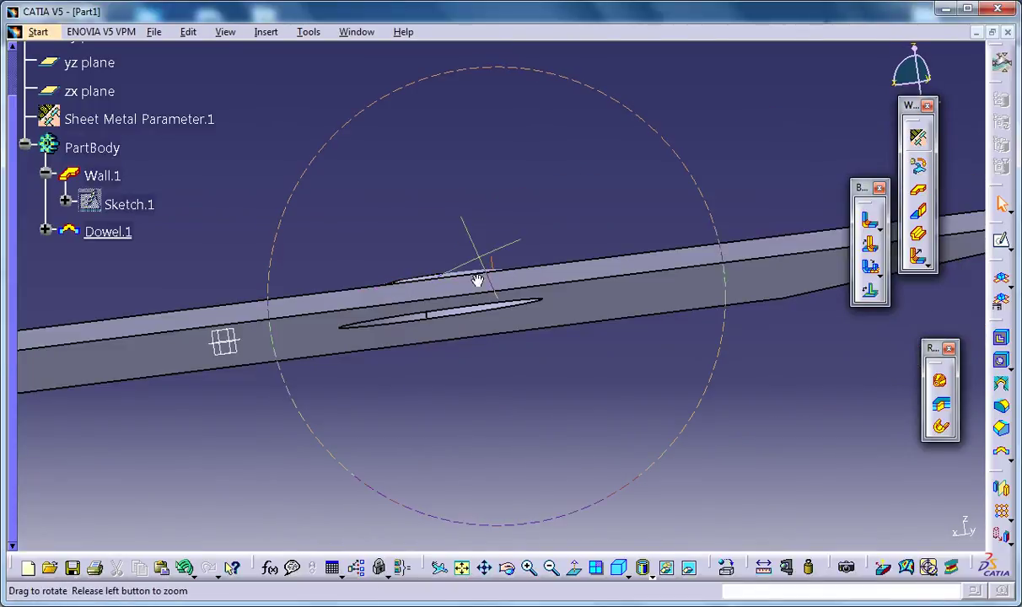
{"action": "mouse_move", "coordinate": [485, 264]}
{"action": "middle_mouse_down"}
{"action": "mouse_move", "coordinate": [483, 281]}
{"action": "mouse_move", "coordinate": [469, 234]}
{"action": "mouse_move", "coordinate": [566, 217]}
{"action": "middle_mouse_up"}
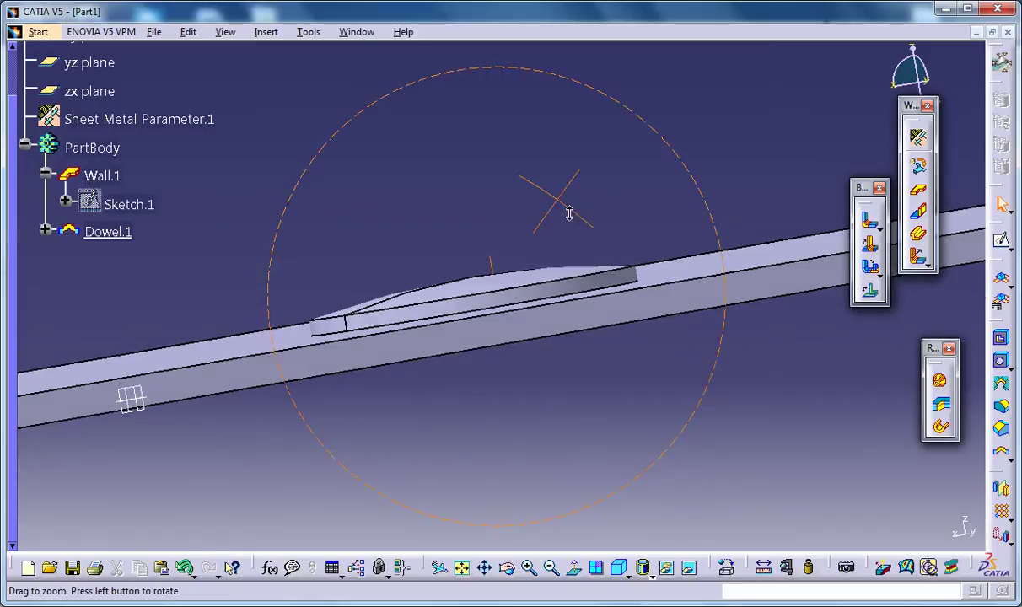
{"action": "left_click", "coordinate": [651, 577]}
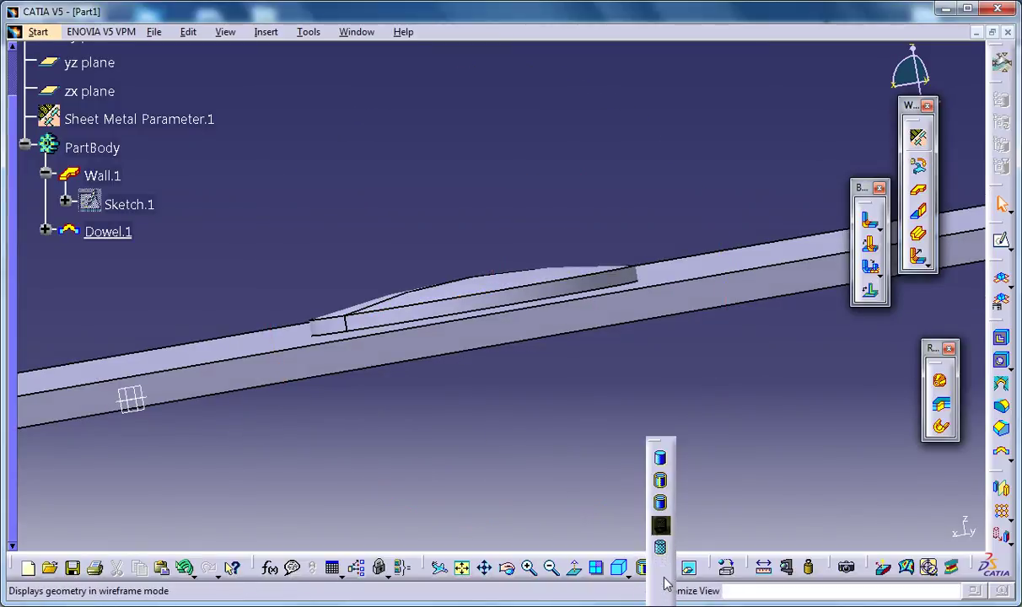
- Switch to wireframe display and orbit to inspect the wall and dowel from above
{"action": "left_click", "coordinate": [661, 569]}
{"action": "middle_click_drag", "start_coordinate": [522, 256], "coordinate": [521, 253]}
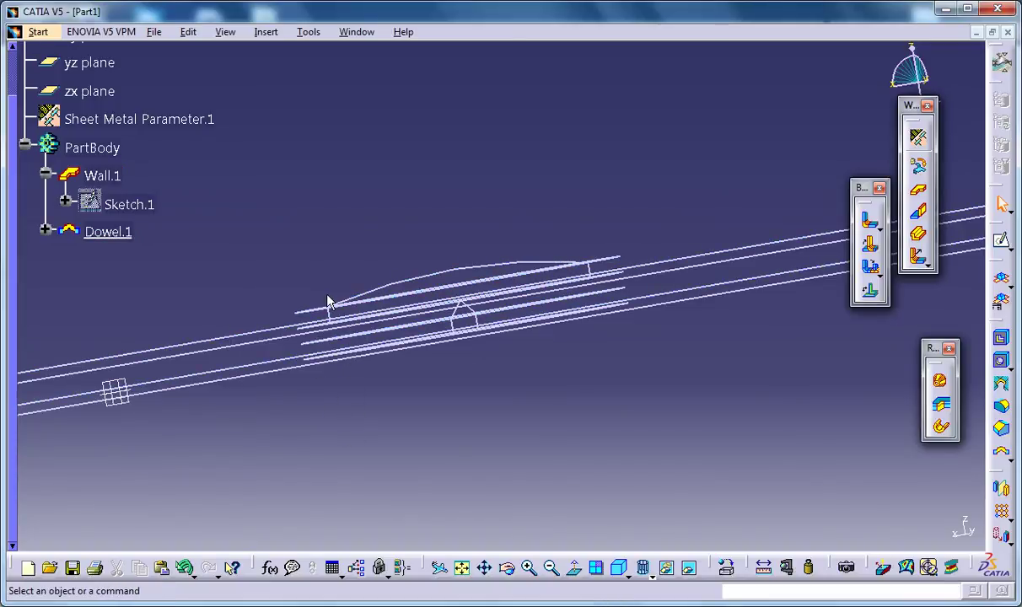
{"action": "mouse_move", "coordinate": [407, 349]}
{"action": "middle_mouse_down"}
{"action": "mouse_move", "coordinate": [433, 359]}
{"action": "mouse_move", "coordinate": [485, 481]}
{"action": "mouse_move", "coordinate": [495, 340]}
{"action": "mouse_move", "coordinate": [464, 314]}
{"action": "middle_mouse_up"}
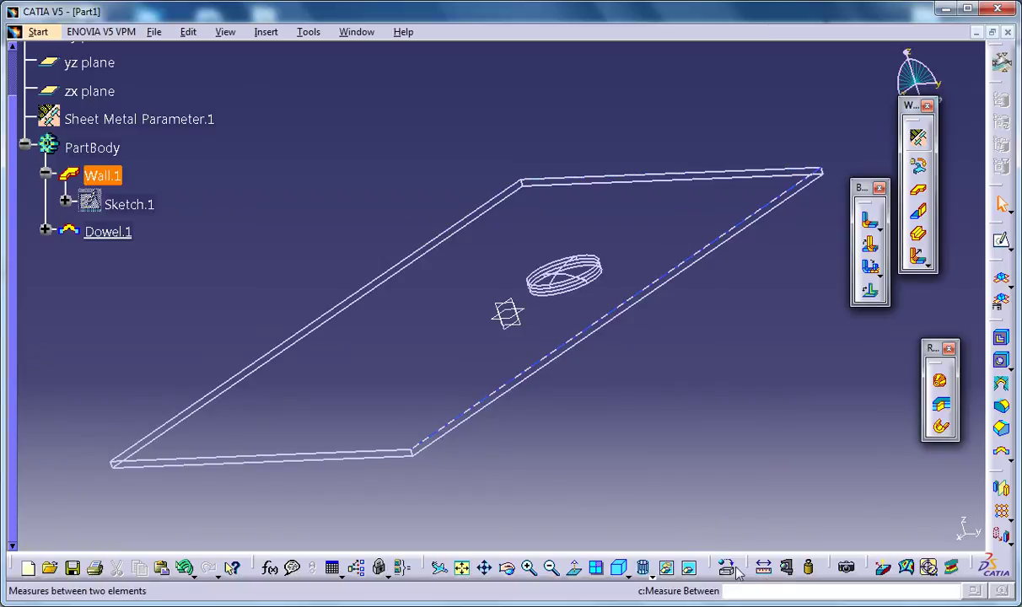
{"action": "left_click", "coordinate": [653, 576]}
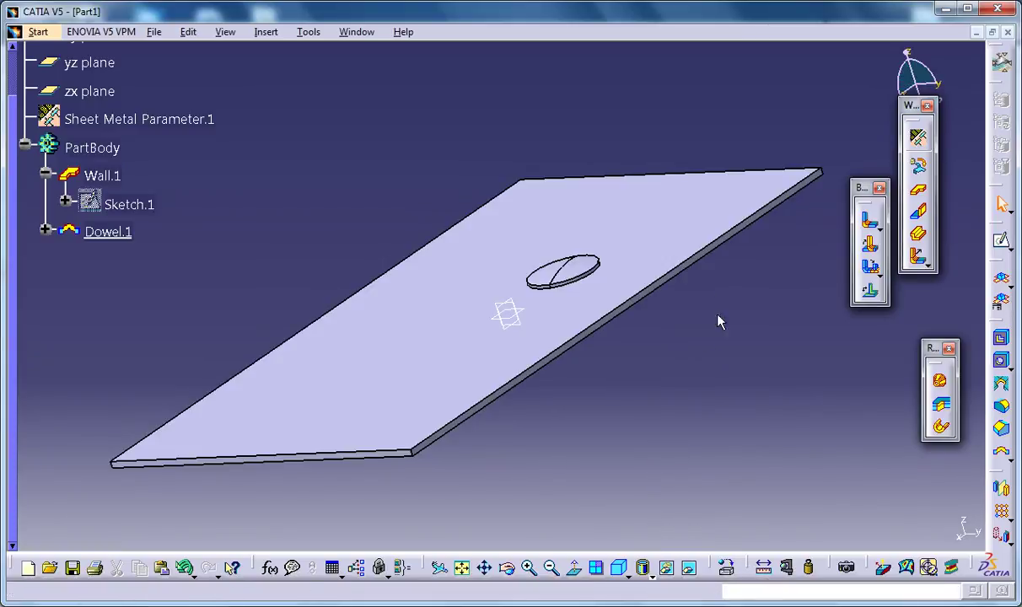
{"action": "mouse_move", "coordinate": [723, 285]}
{"action": "middle_mouse_down"}
{"action": "mouse_move", "coordinate": [662, 360]}
{"action": "mouse_move", "coordinate": [676, 342]}
{"action": "mouse_move", "coordinate": [732, 330]}
{"action": "mouse_move", "coordinate": [733, 297]}
{"action": "mouse_move", "coordinate": [627, 304]}
{"action": "mouse_move", "coordinate": [650, 316]}
{"action": "mouse_move", "coordinate": [615, 294]}
{"action": "mouse_move", "coordinate": [676, 269]}
{"action": "middle_mouse_up"}
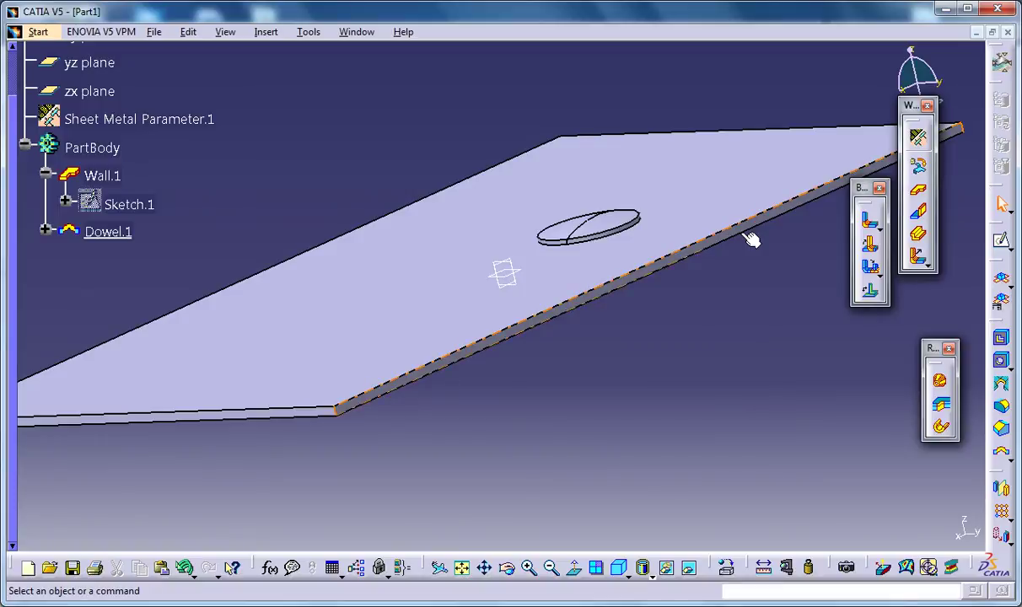
{"action": "mouse_move", "coordinate": [750, 240]}
{"action": "middle_mouse_down"}
{"action": "mouse_move", "coordinate": [647, 361]}
{"action": "mouse_move", "coordinate": [538, 394]}
{"action": "mouse_move", "coordinate": [594, 339]}
{"action": "middle_mouse_up"}
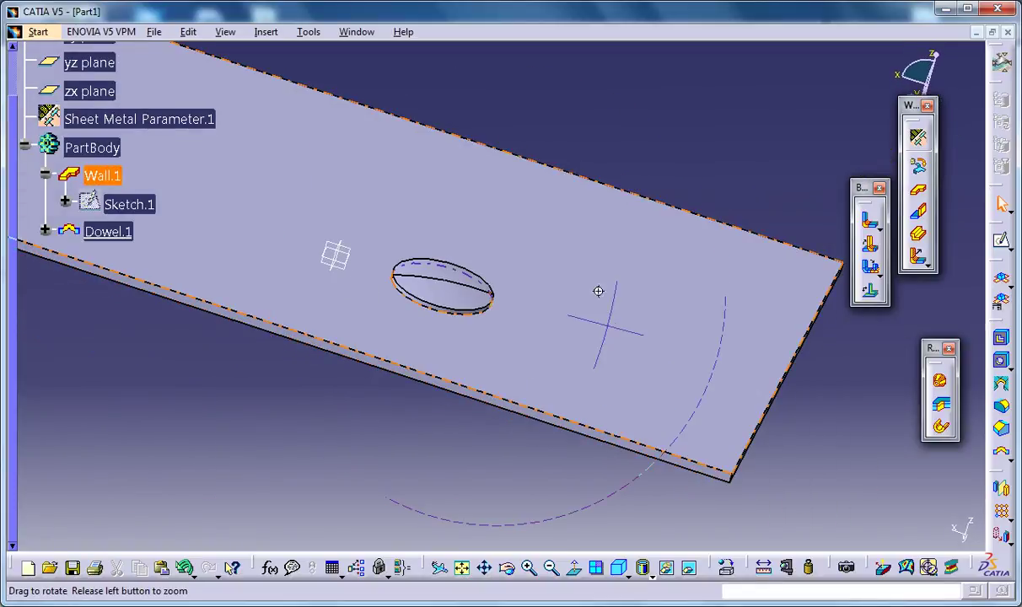
{"action": "mouse_move", "coordinate": [598, 291]}
{"action": "middle_mouse_down"}
{"action": "mouse_move", "coordinate": [557, 256]}
{"action": "mouse_move", "coordinate": [502, 259]}
{"action": "mouse_move", "coordinate": [673, 267]}
{"action": "mouse_move", "coordinate": [688, 258]}
{"action": "mouse_move", "coordinate": [598, 303]}
{"action": "mouse_move", "coordinate": [447, 324]}
{"action": "mouse_move", "coordinate": [596, 220]}
{"action": "mouse_move", "coordinate": [579, 281]}
{"action": "mouse_move", "coordinate": [594, 272]}
{"action": "mouse_move", "coordinate": [547, 247]}
{"action": "mouse_move", "coordinate": [695, 221]}
{"action": "mouse_move", "coordinate": [703, 251]}
{"action": "mouse_move", "coordinate": [694, 251]}
{"action": "middle_mouse_up"}
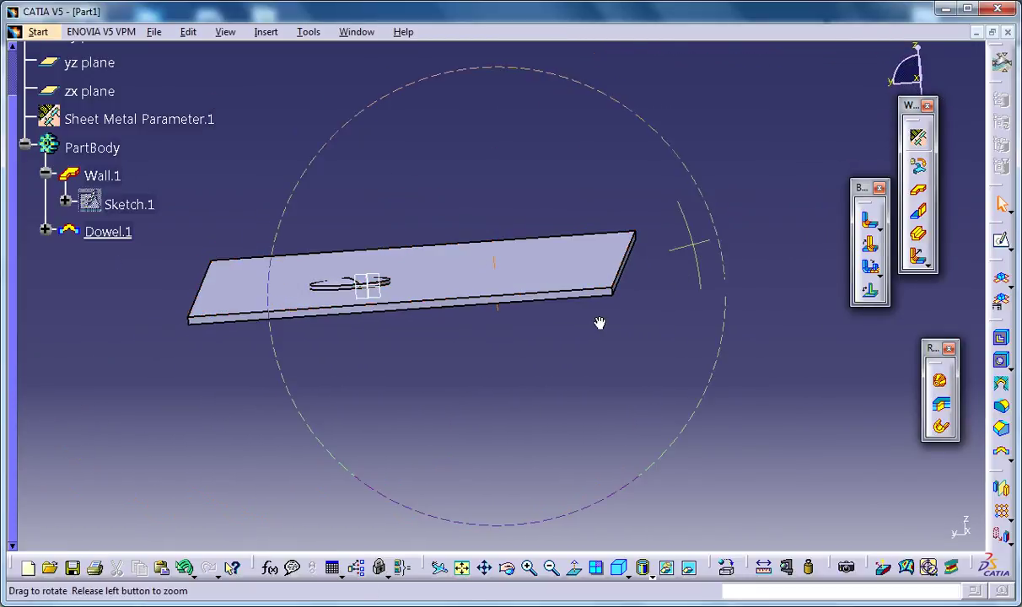
{"action": "middle_click_drag", "start_coordinate": [599, 323], "coordinate": [598, 313]}
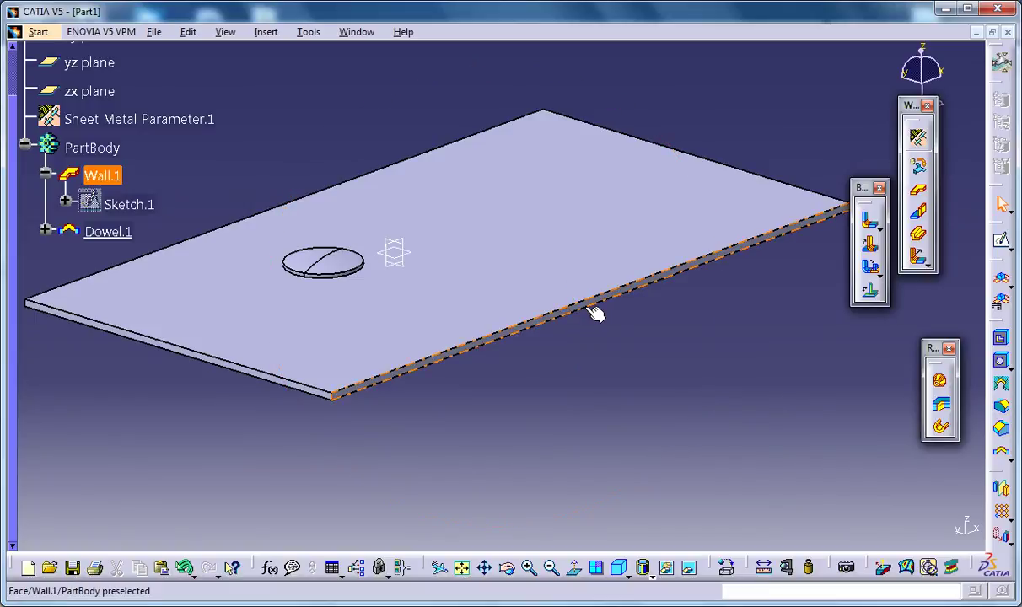